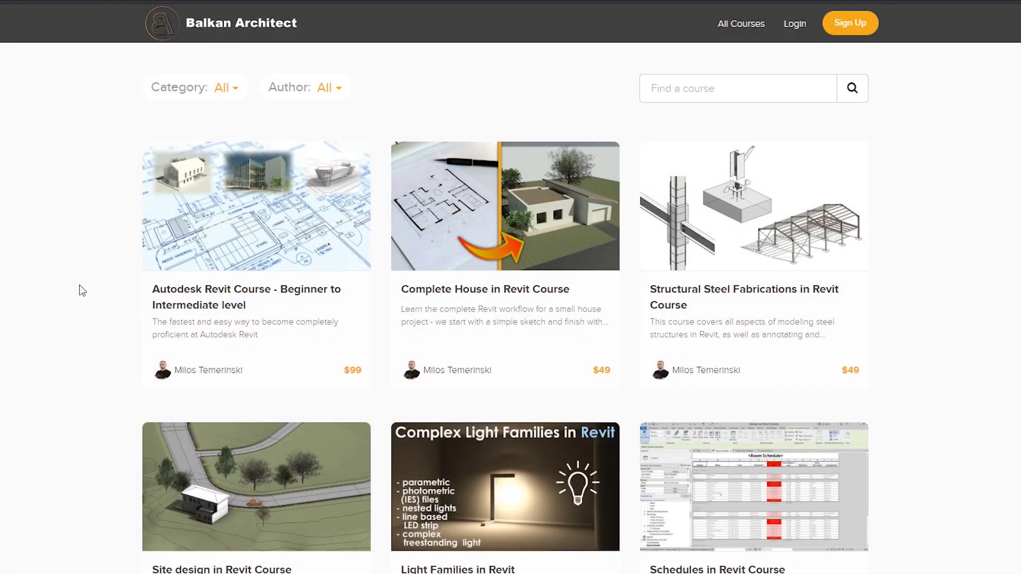
- Scroll through the Balkan Architect Revit Beginner to Intermediate course page
{"action": "scroll", "coordinate": [79, 290], "scroll_direction": "down", "scroll_amount": 5}
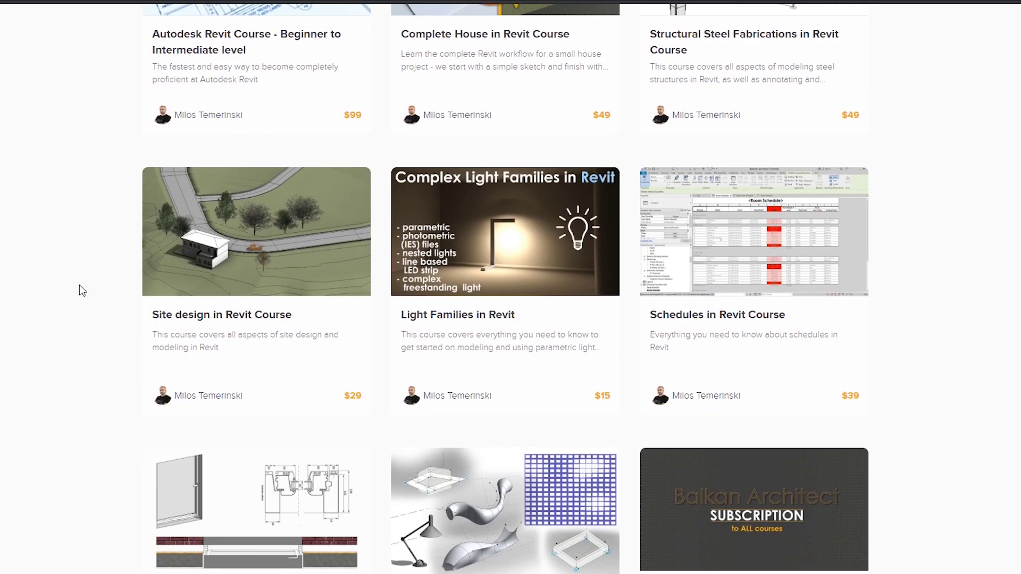
{"action": "scroll", "coordinate": [79, 285], "scroll_direction": "down", "scroll_amount": 5}
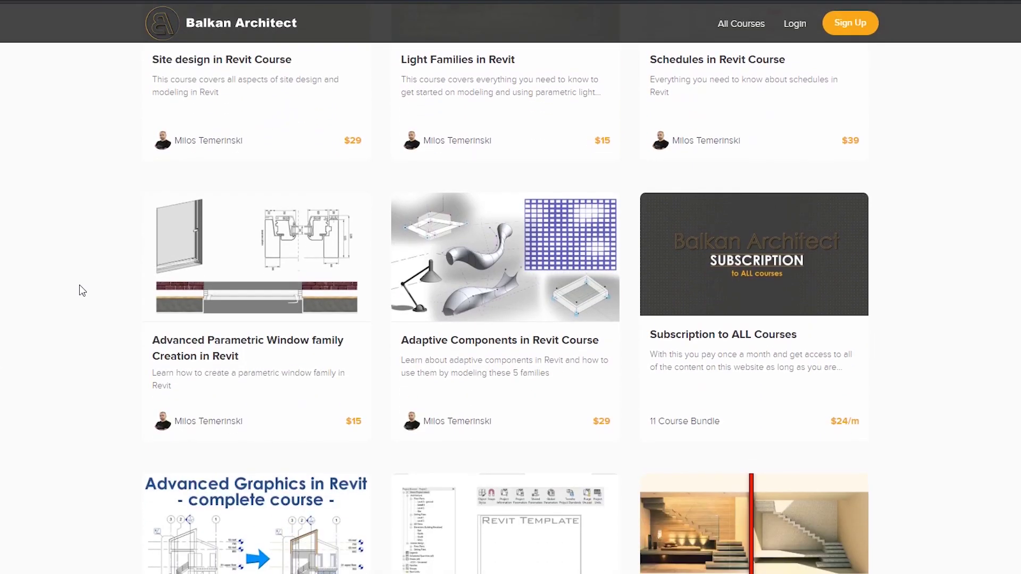
{"action": "scroll", "coordinate": [79, 285], "scroll_direction": "down", "scroll_amount": 4}
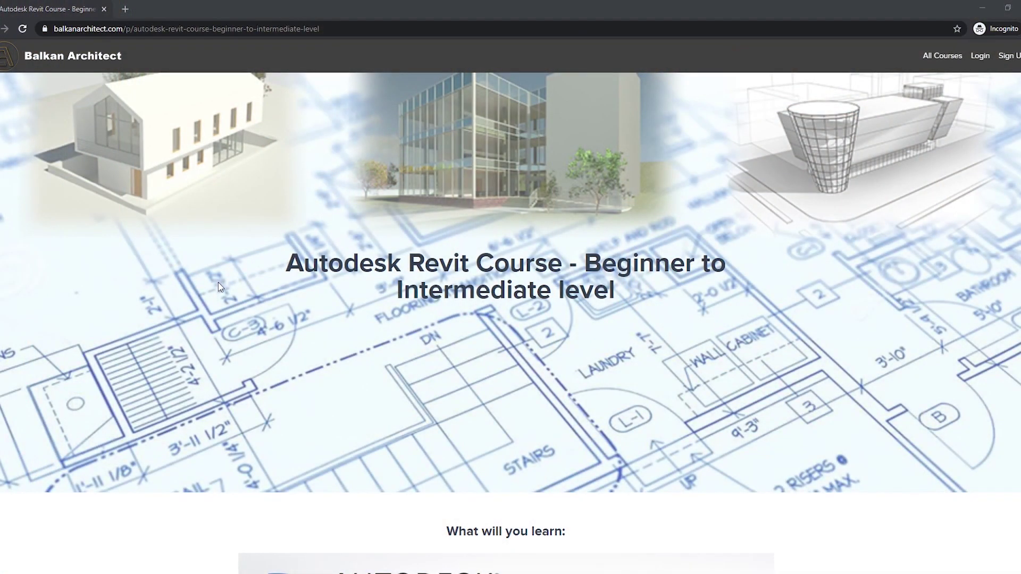
{"action": "scroll", "coordinate": [216, 301], "scroll_direction": "down", "scroll_amount": 9}
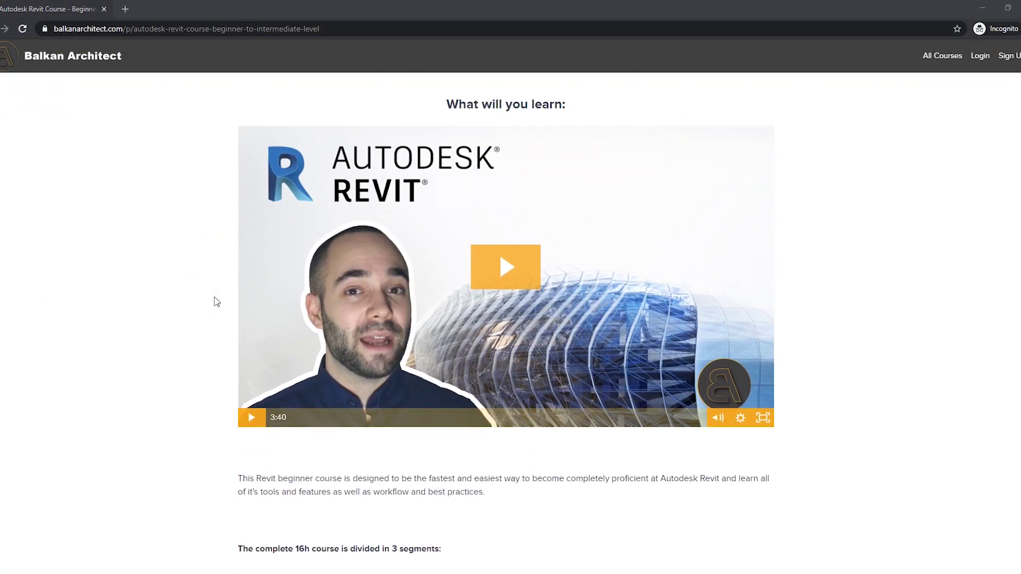
{"action": "scroll", "coordinate": [216, 302], "scroll_direction": "down", "scroll_amount": 12}
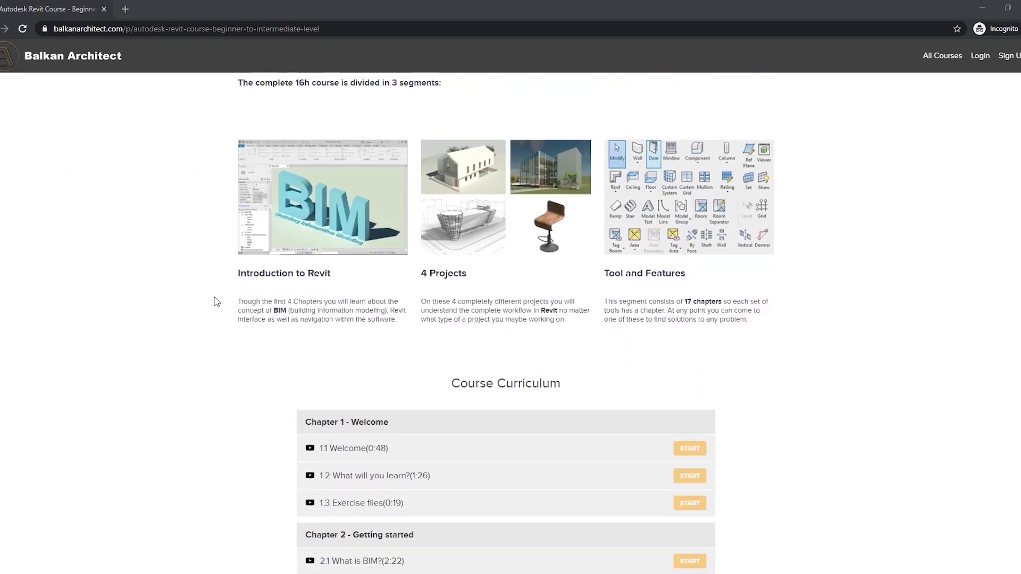
{"action": "scroll", "coordinate": [216, 301], "scroll_direction": "down", "scroll_amount": 10}
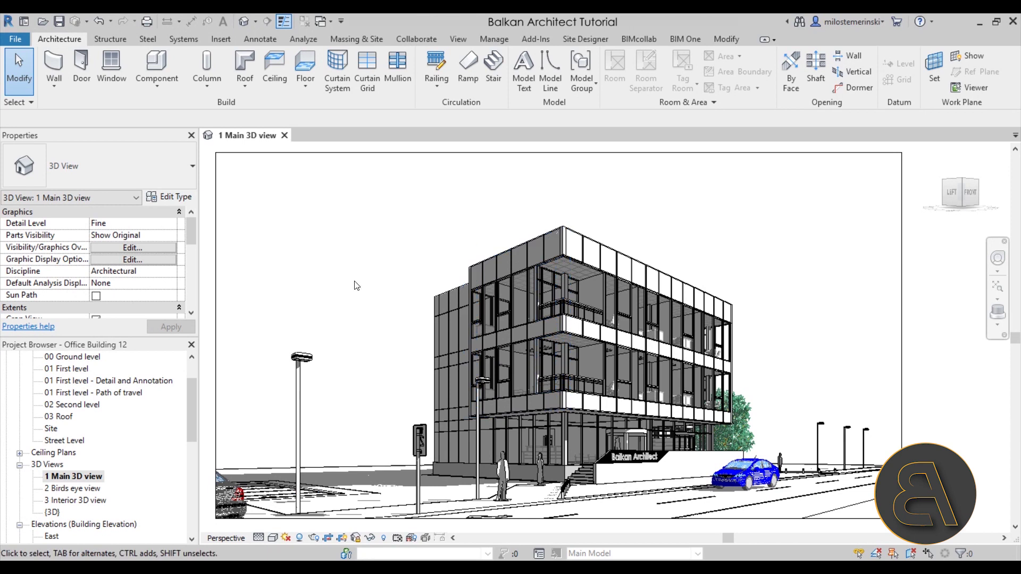
{"action": "middle_click_drag", "start_coordinate": [352, 314], "coordinate": [351, 313], "text": "shift"}
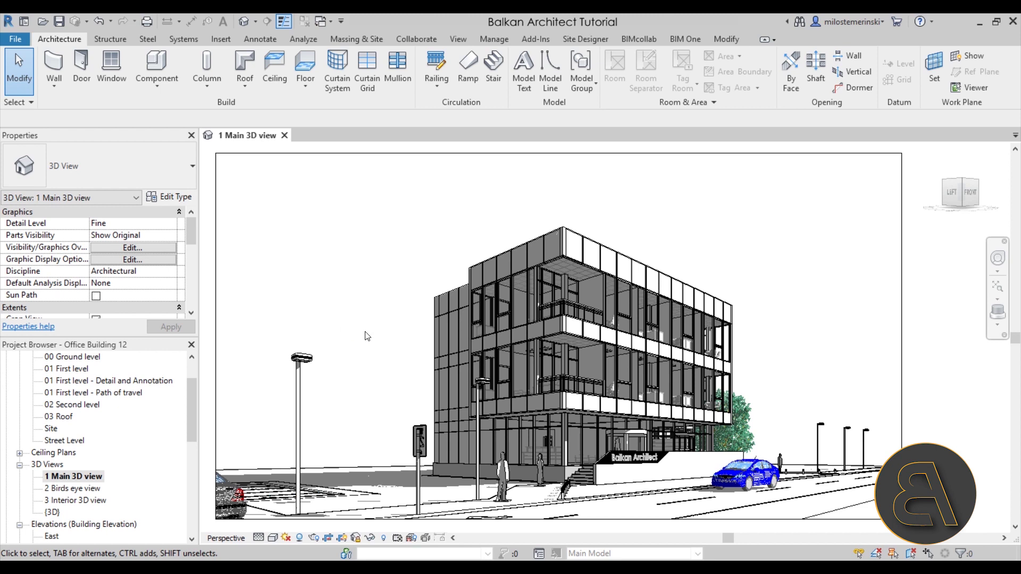
- Set the Main 3D view's Graphic Display Options background to Sky, apply, and confirm
{"action": "left_click", "coordinate": [273, 538]}
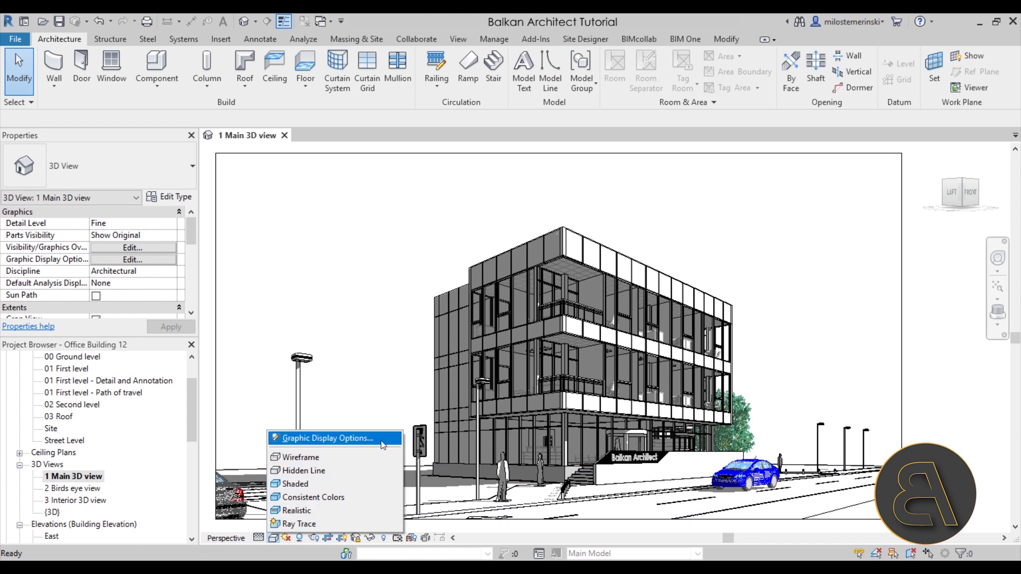
{"action": "left_click", "coordinate": [361, 445]}
{"action": "left_click_drag", "start_coordinate": [376, 178], "coordinate": [212, 92]}
{"action": "left_click", "coordinate": [88, 300]}
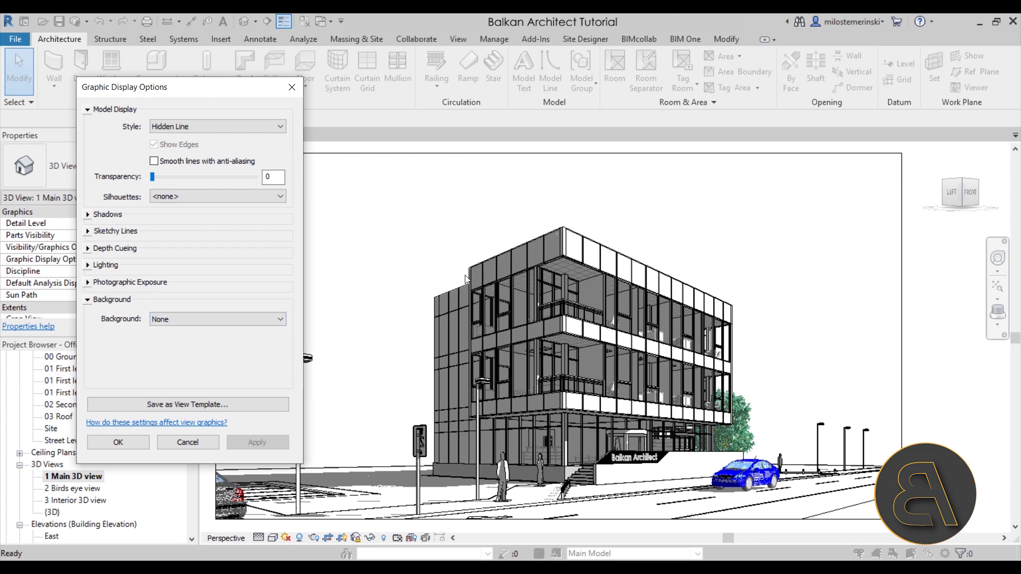
{"action": "left_click", "coordinate": [194, 318]}
{"action": "left_click", "coordinate": [193, 338]}
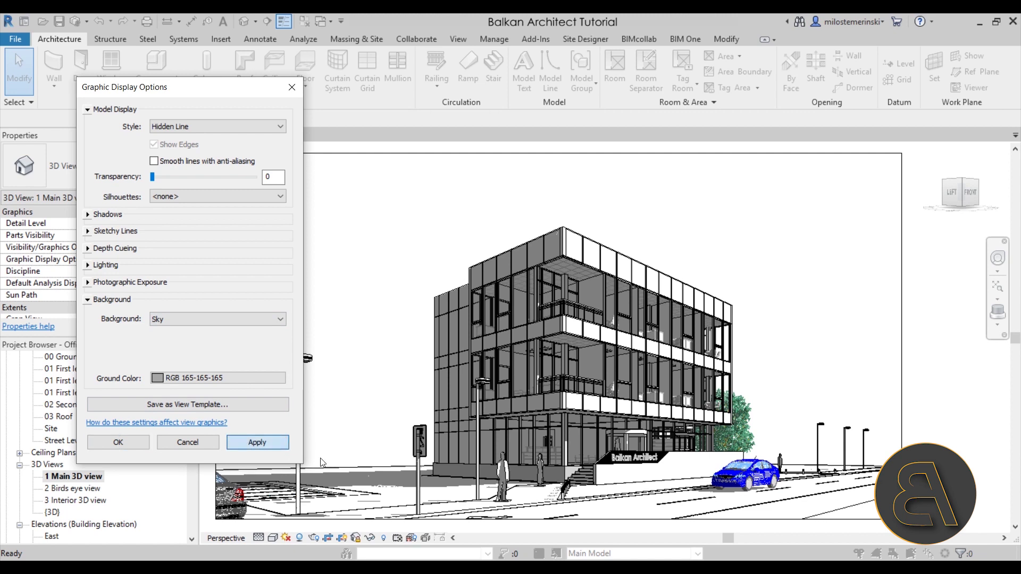
{"action": "left_click", "coordinate": [256, 443]}
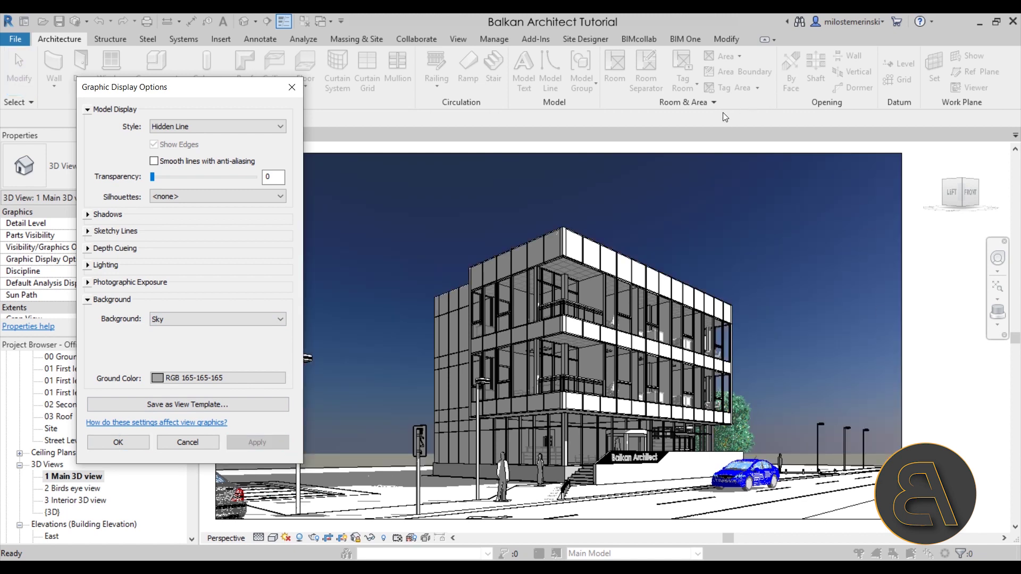
{"action": "left_click_drag", "start_coordinate": [220, 93], "coordinate": [129, 146]}
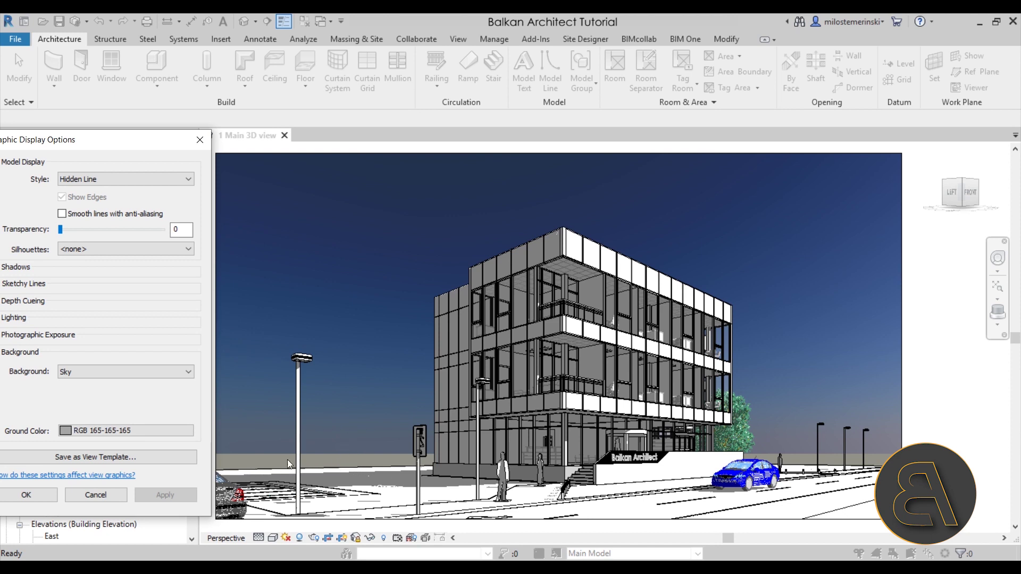
{"action": "left_click_drag", "start_coordinate": [100, 149], "coordinate": [154, 91]}
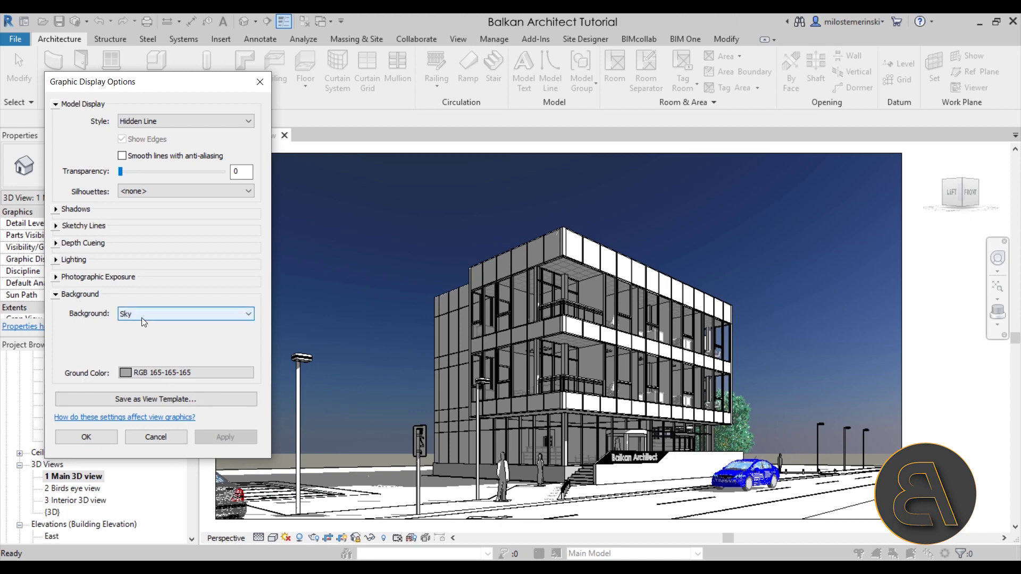
{"action": "left_click", "coordinate": [86, 437]}
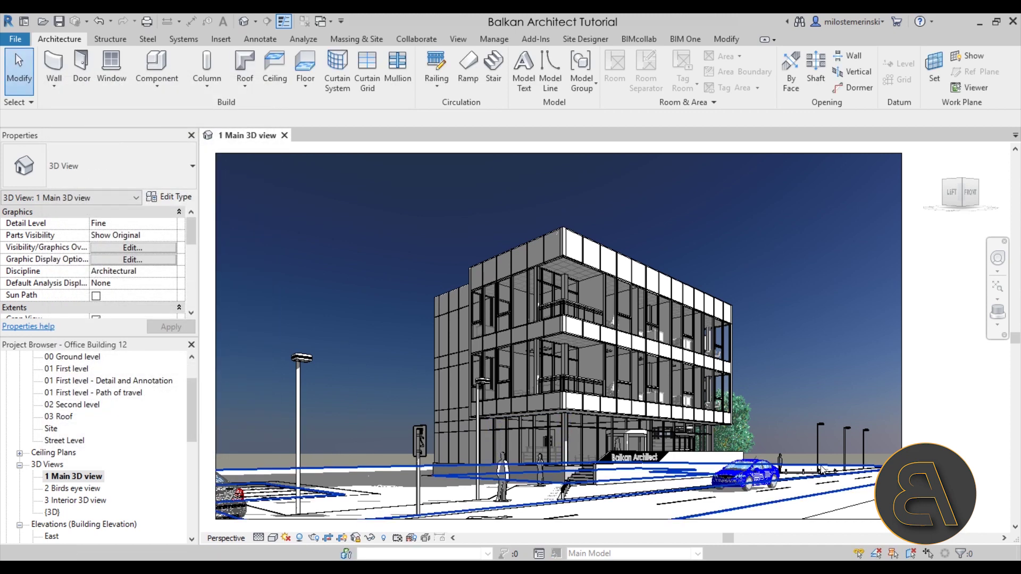
- Open the Site floor plan from the Project Browser and pan to the site layout
{"action": "left_click", "coordinate": [840, 470]}
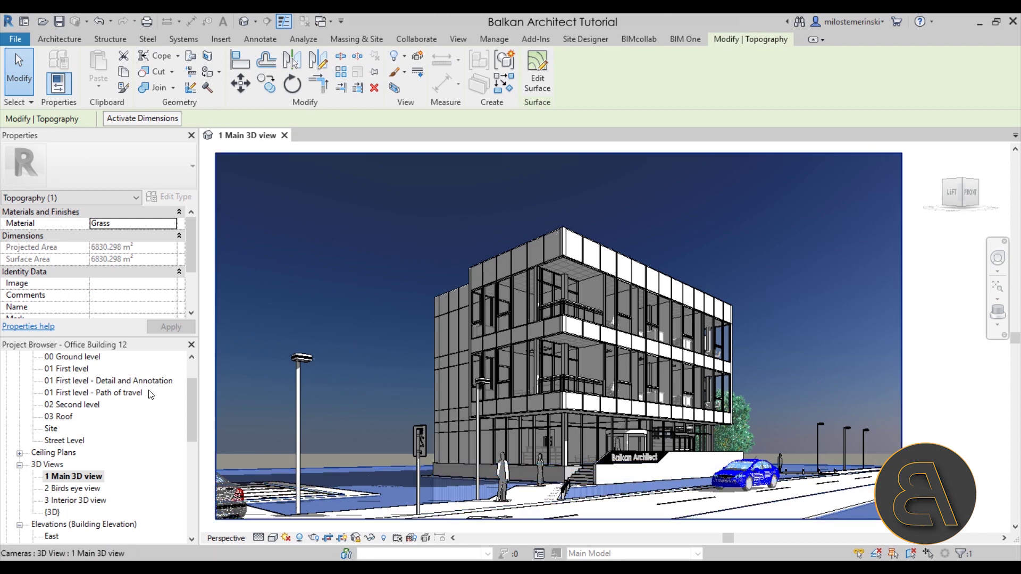
{"action": "scroll", "coordinate": [150, 397], "scroll_direction": "down", "scroll_amount": 4}
{"action": "scroll", "coordinate": [63, 415], "scroll_direction": "up", "scroll_amount": 5}
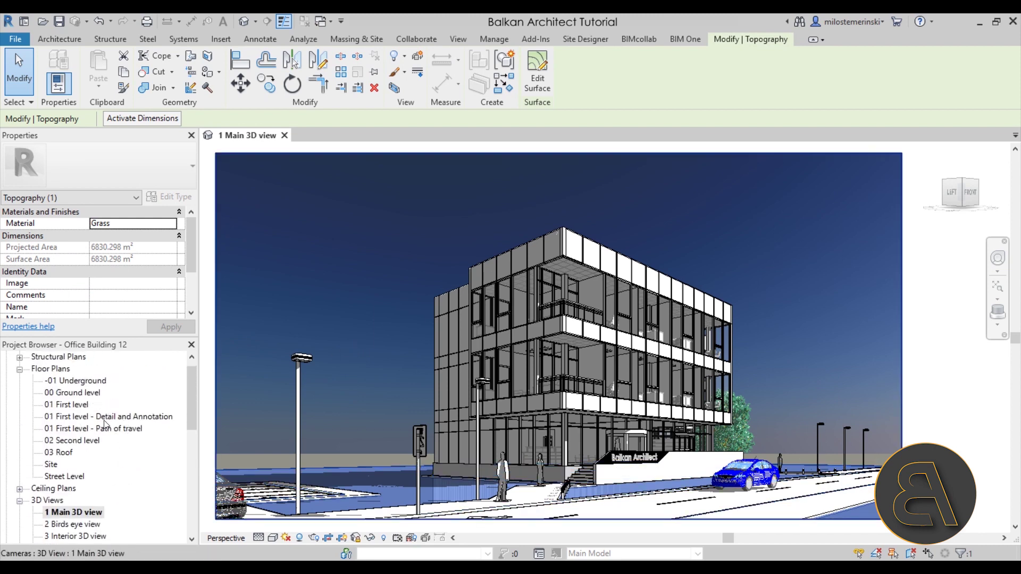
{"action": "double_click", "coordinate": [52, 465]}
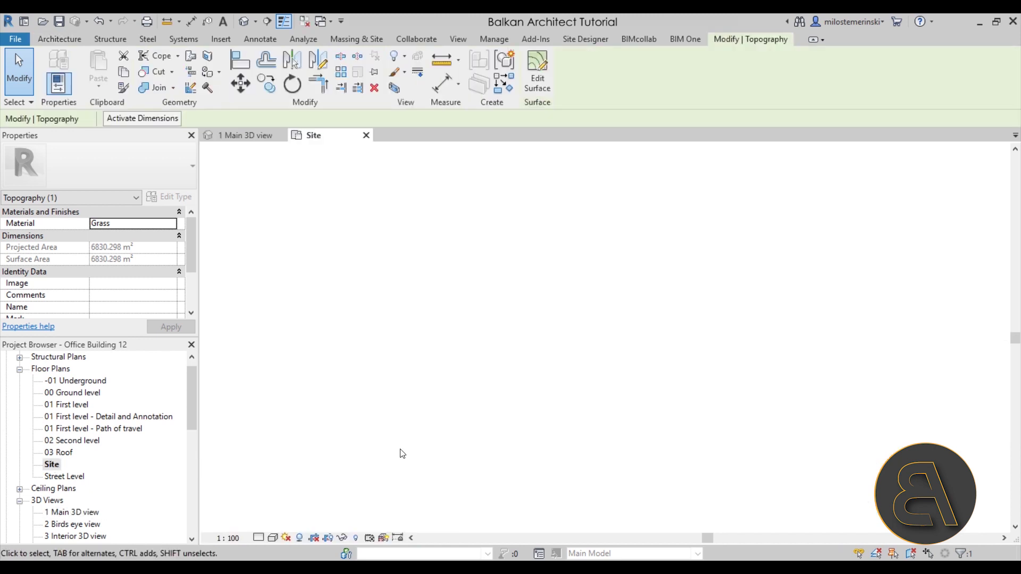
{"action": "scroll", "coordinate": [443, 261], "scroll_direction": "up", "scroll_amount": 3}
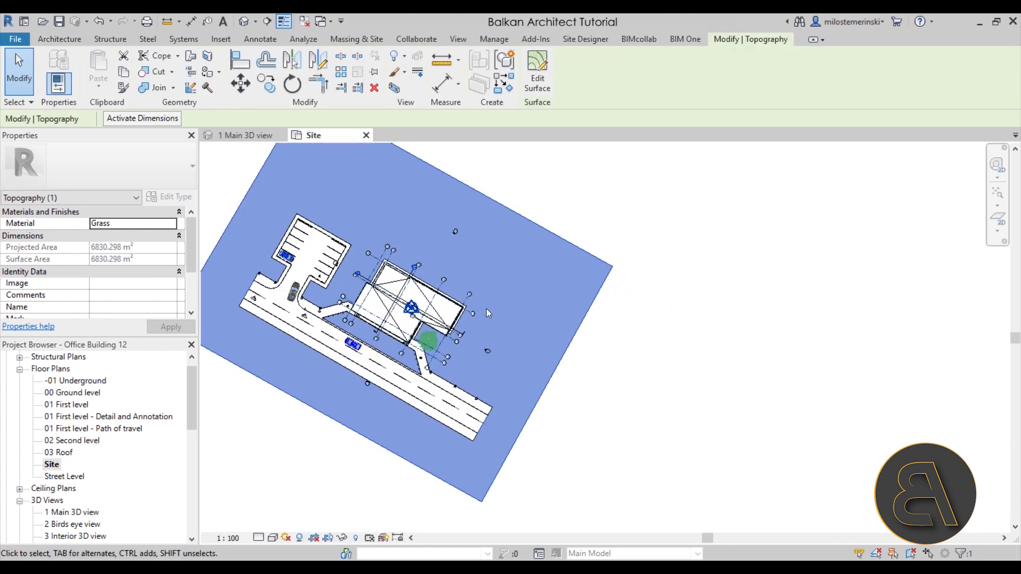
{"action": "left_click", "coordinate": [612, 351]}
{"action": "middle_click_drag", "start_coordinate": [244, 335], "coordinate": [348, 337]}
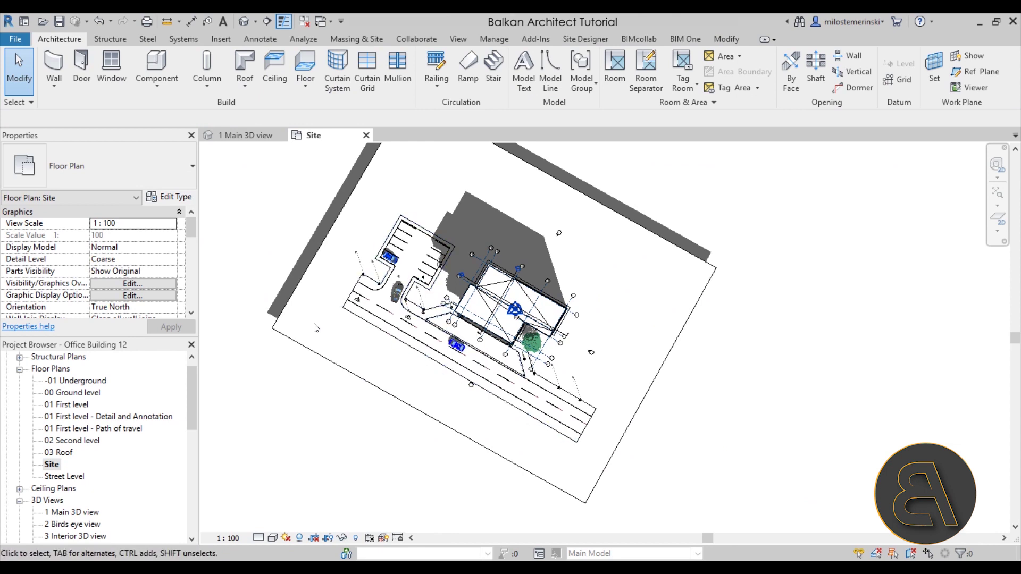
{"action": "middle_click_drag", "start_coordinate": [712, 327], "coordinate": [566, 326]}
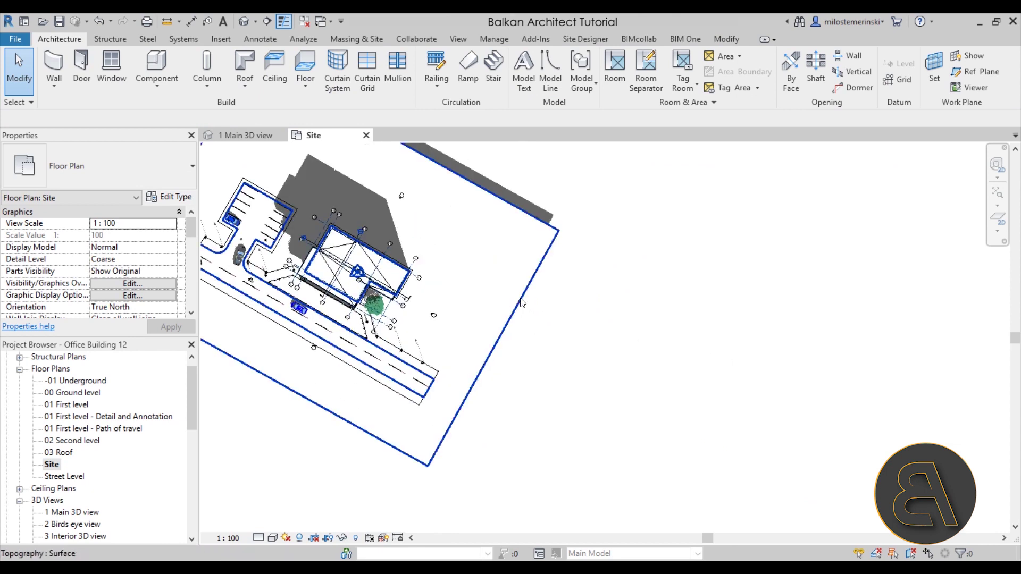
- Start editing the topography surface in the Site plan
{"action": "left_click", "coordinate": [521, 292]}
{"action": "left_click", "coordinate": [538, 79]}
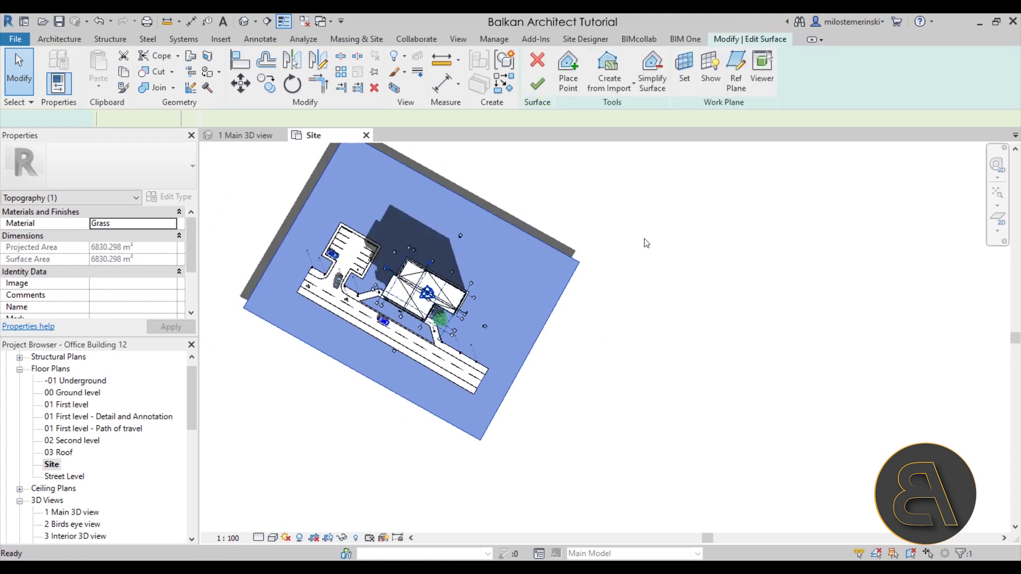
{"action": "middle_click_drag", "start_coordinate": [622, 312], "coordinate": [562, 344]}
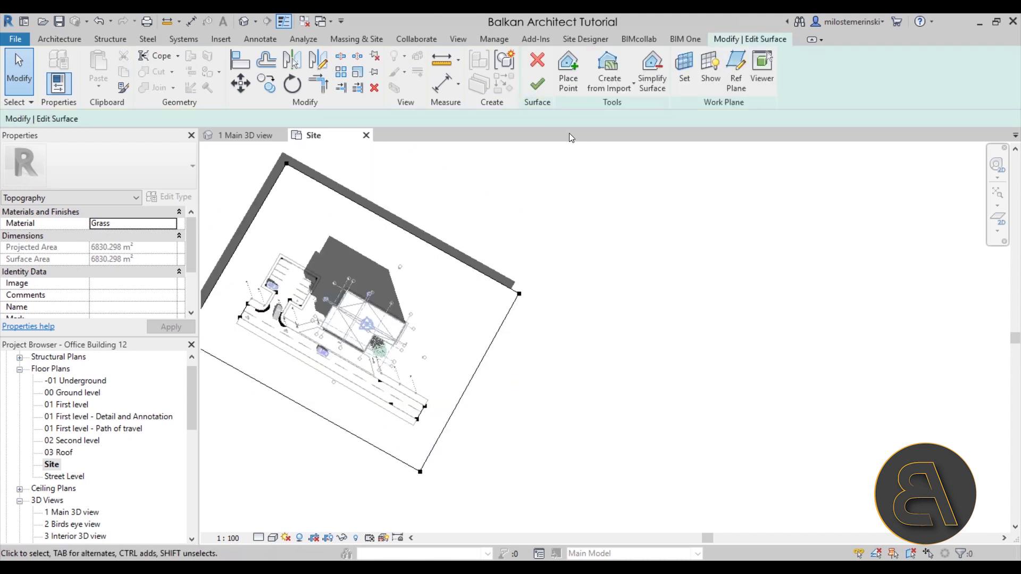
{"action": "left_click", "coordinate": [519, 293]}
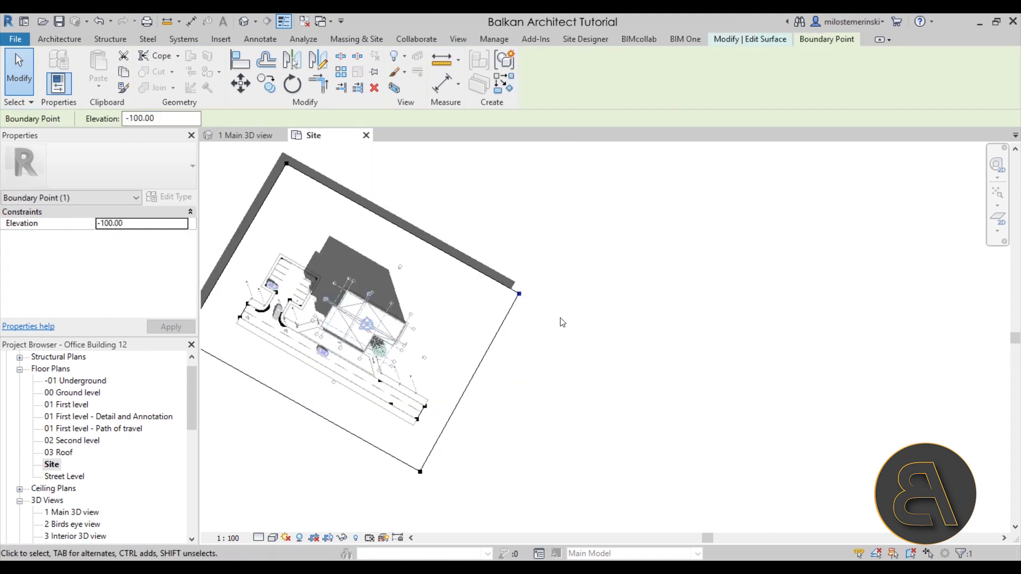
{"action": "left_click", "coordinate": [613, 320]}
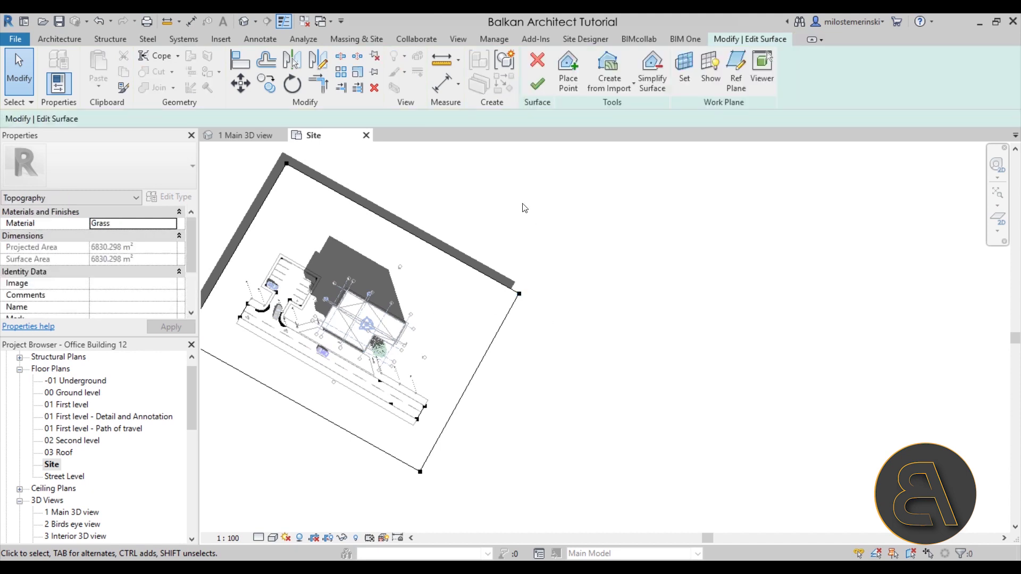
- Place a topography point at elevation 400 and delete a misplaced point outside the edge
{"action": "left_click", "coordinate": [565, 93]}
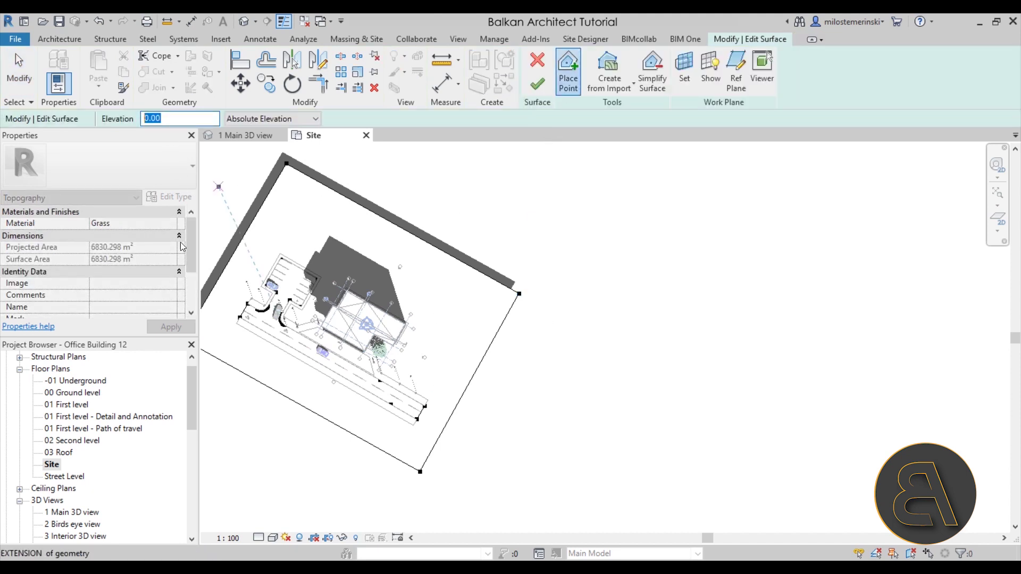
{"action": "type", "text": "400"}
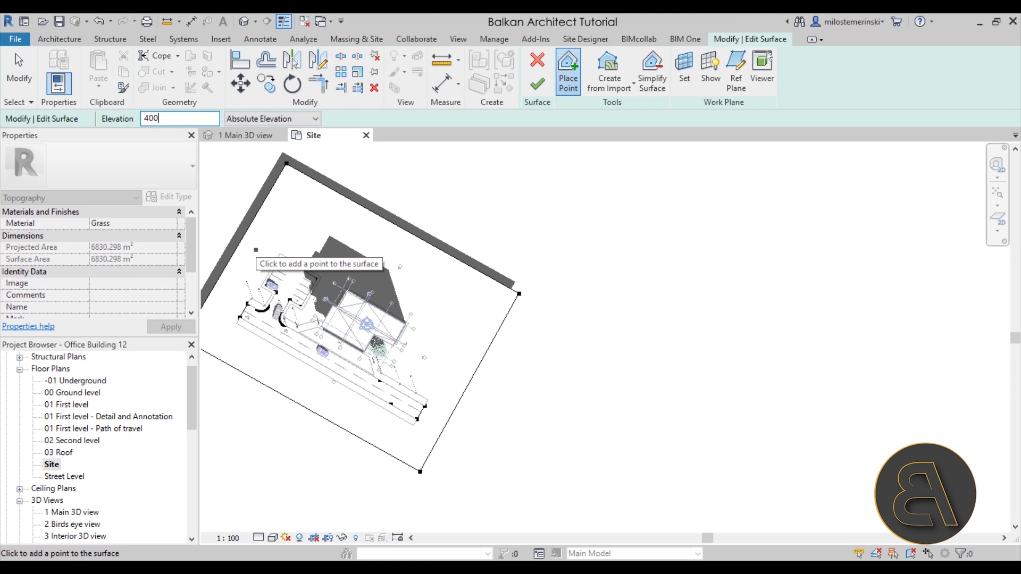
{"action": "left_click", "coordinate": [263, 254]}
{"action": "left_click", "coordinate": [551, 293]}
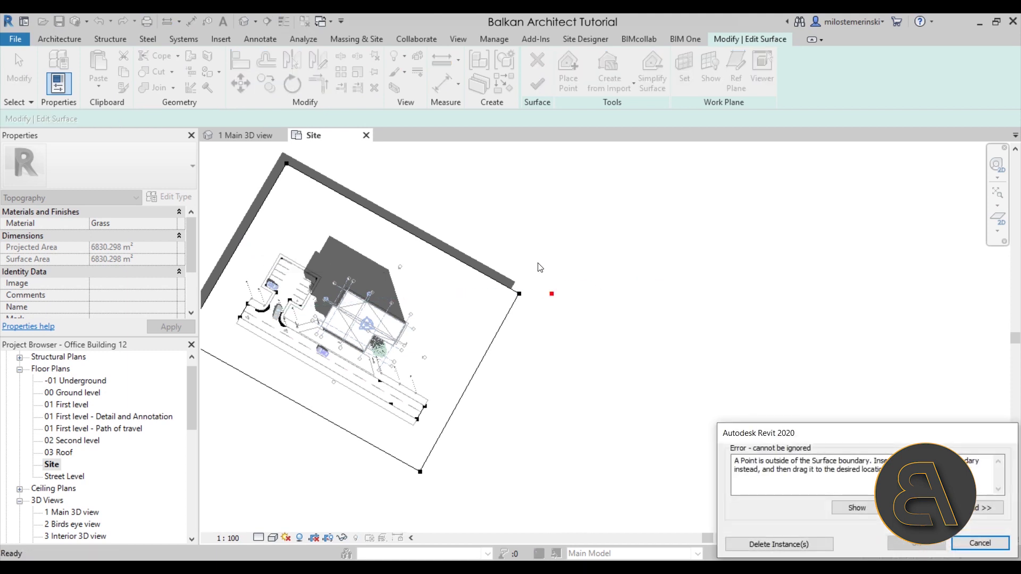
{"action": "left_click", "coordinate": [791, 545]}
{"action": "scroll", "coordinate": [532, 312], "scroll_direction": "up", "scroll_amount": 5}
{"action": "scroll", "coordinate": [532, 313], "scroll_direction": "down", "scroll_amount": 4}
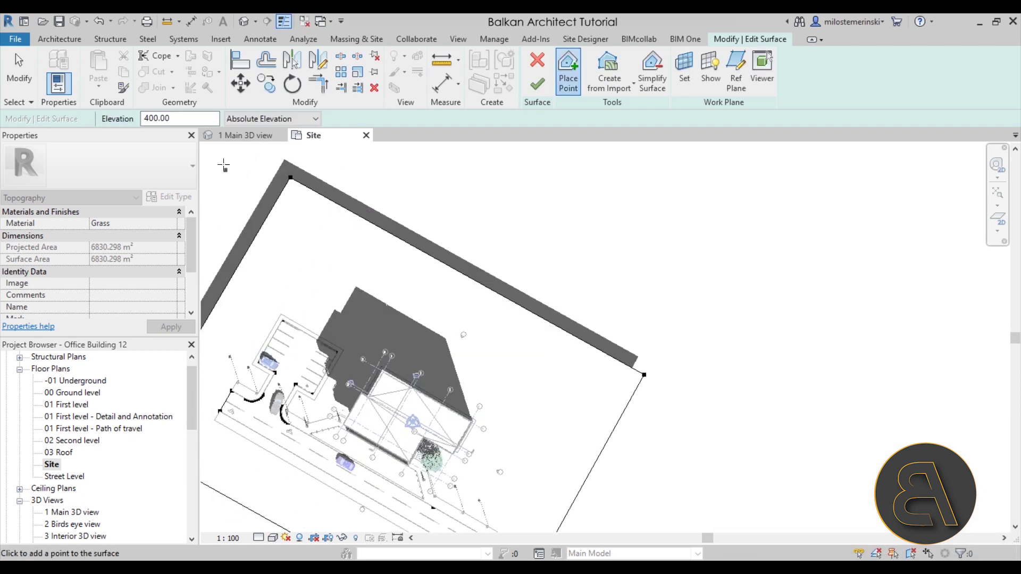
{"action": "key", "text": "Escape"}
- Set the corner boundary point's elevation to 400
{"action": "left_click", "coordinate": [644, 374]}
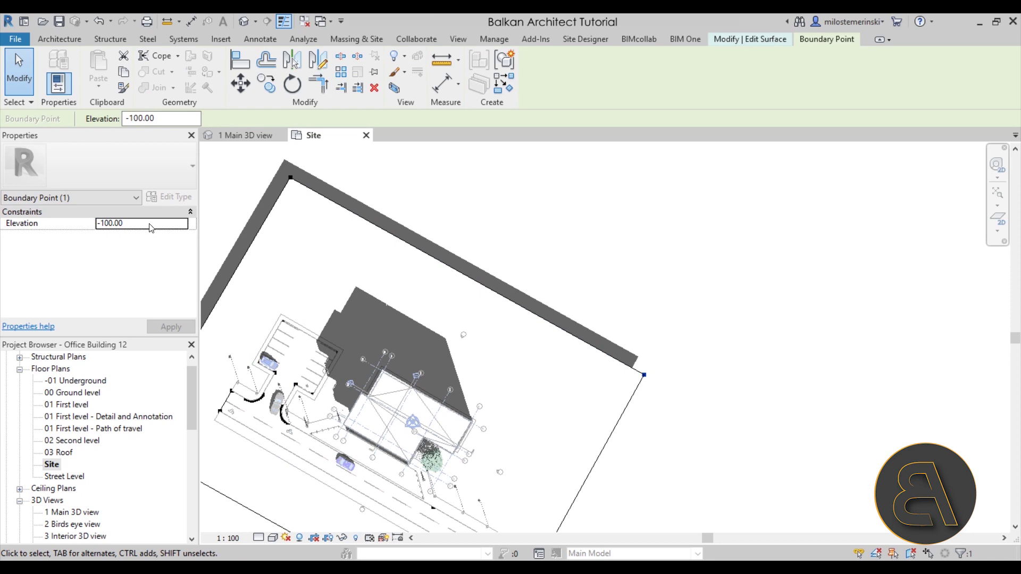
{"action": "left_click", "coordinate": [82, 224]}
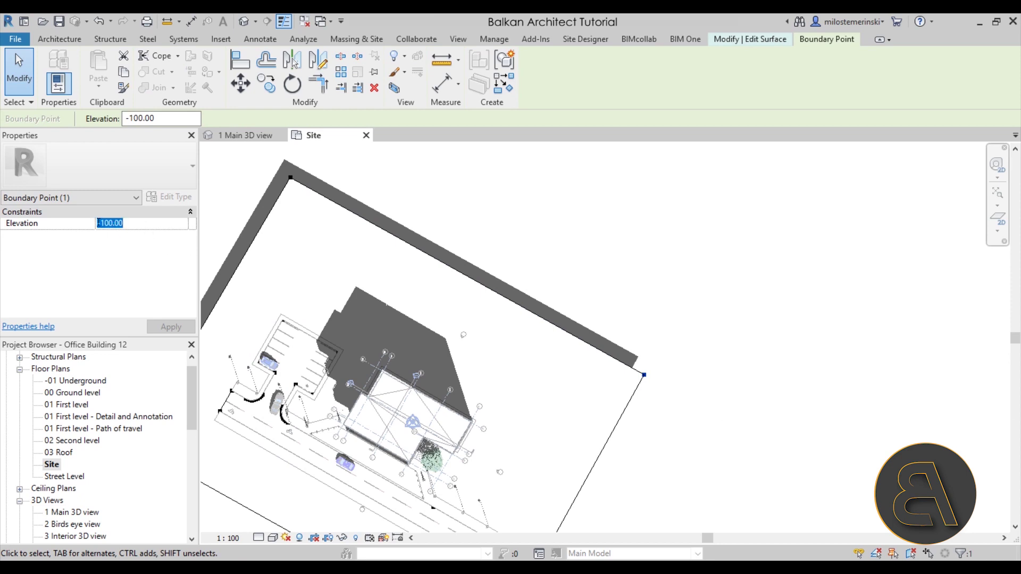
{"action": "type", "text": "400"}
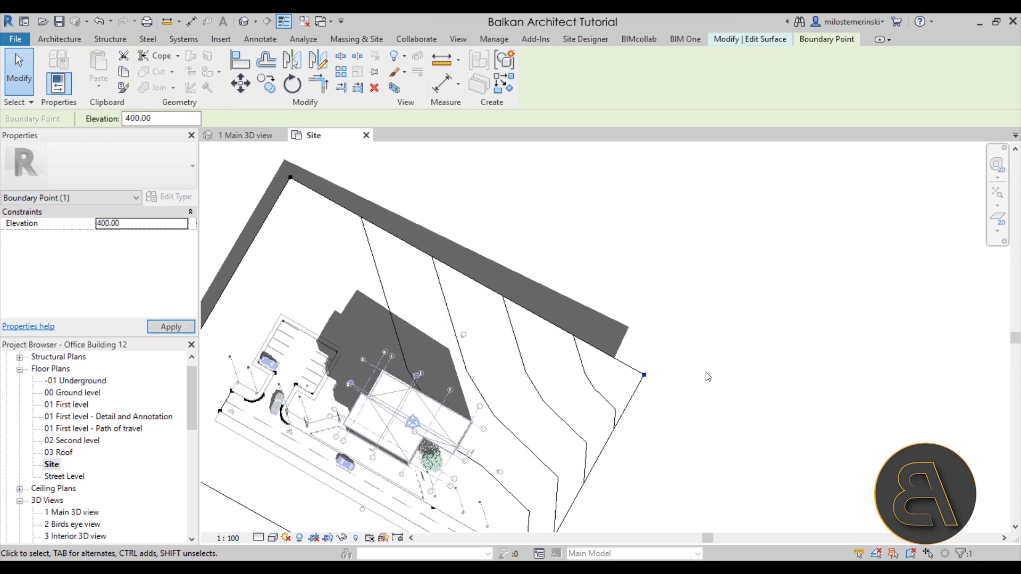
{"action": "left_click", "coordinate": [708, 376]}
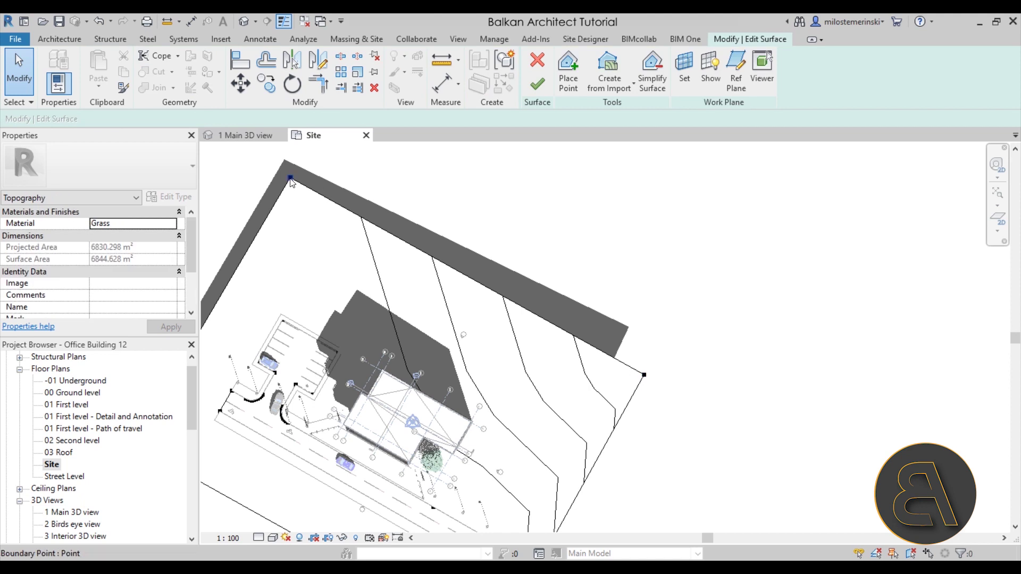
- Add a series of -100 elevation points along the surface boundary
{"action": "left_click", "coordinate": [570, 75]}
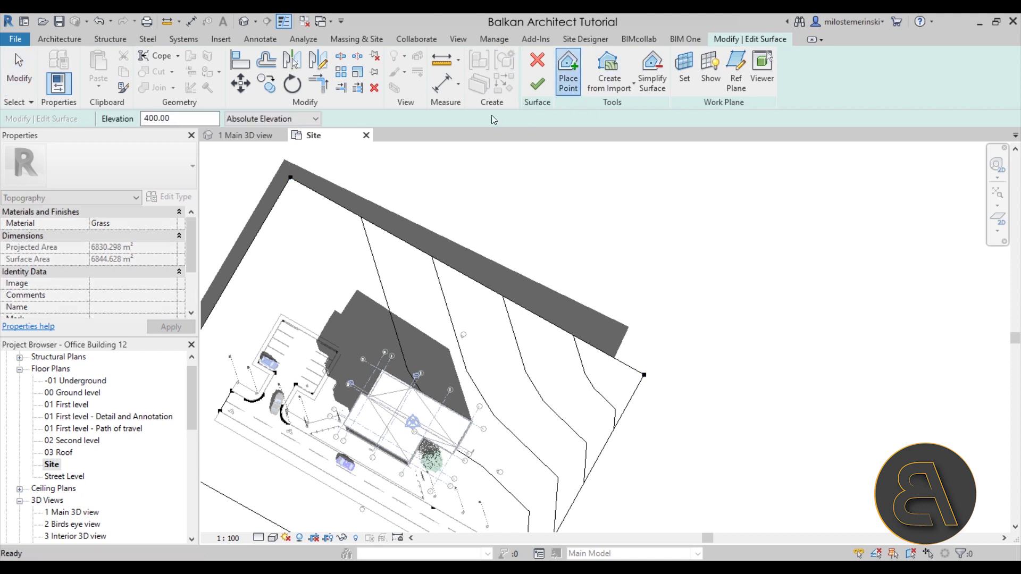
{"action": "left_click", "coordinate": [170, 118]}
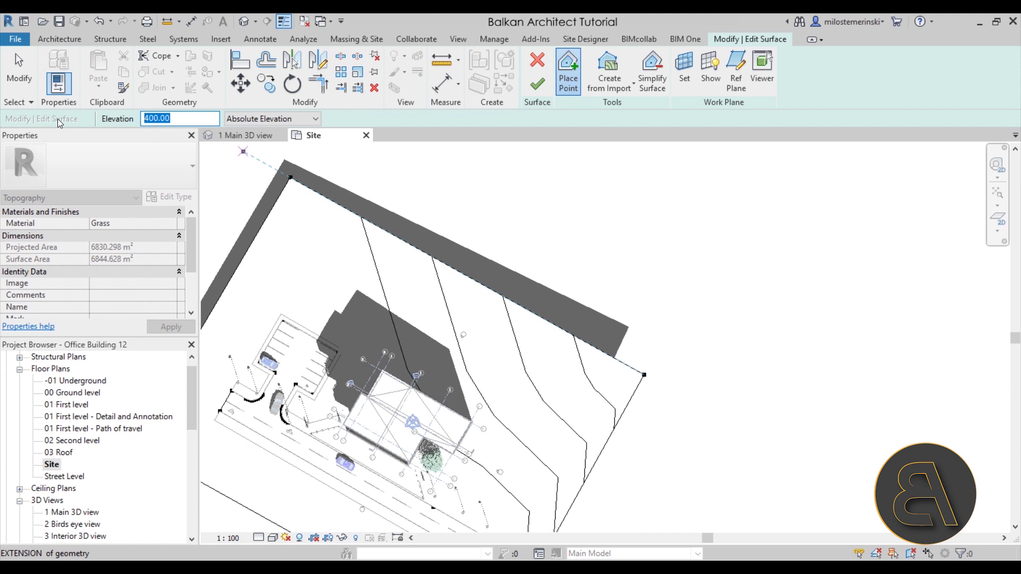
{"action": "type", "text": "-100"}
{"action": "key", "text": "Return"}
{"action": "left_click", "coordinate": [354, 213]}
{"action": "left_click", "coordinate": [394, 287]}
{"action": "left_click", "coordinate": [452, 356]}
{"action": "left_click", "coordinate": [505, 412]}
{"action": "middle_click_drag", "start_coordinate": [524, 461], "coordinate": [518, 309]}
{"action": "left_click", "coordinate": [516, 327]}
{"action": "left_click", "coordinate": [518, 392]}
{"action": "middle_click_drag", "start_coordinate": [508, 441], "coordinate": [479, 522]}
{"action": "middle_click_drag", "start_coordinate": [461, 275], "coordinate": [482, 317]}
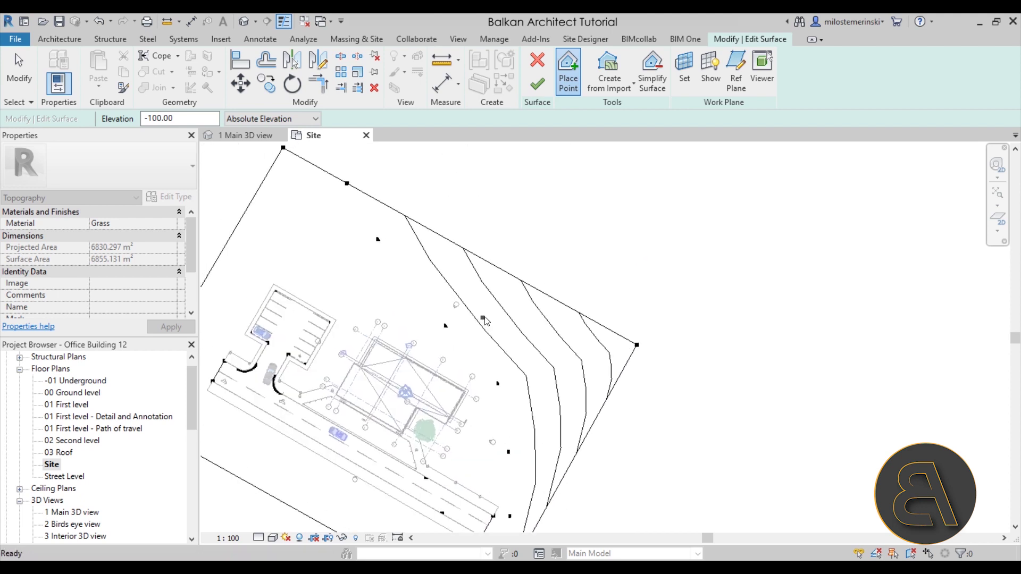
- Add two points at elevation 300 and finish the topography surface
{"action": "left_click", "coordinate": [180, 118]}
{"action": "type", "text": "300"}
{"action": "key", "text": "Return"}
{"action": "left_click", "coordinate": [416, 220]}
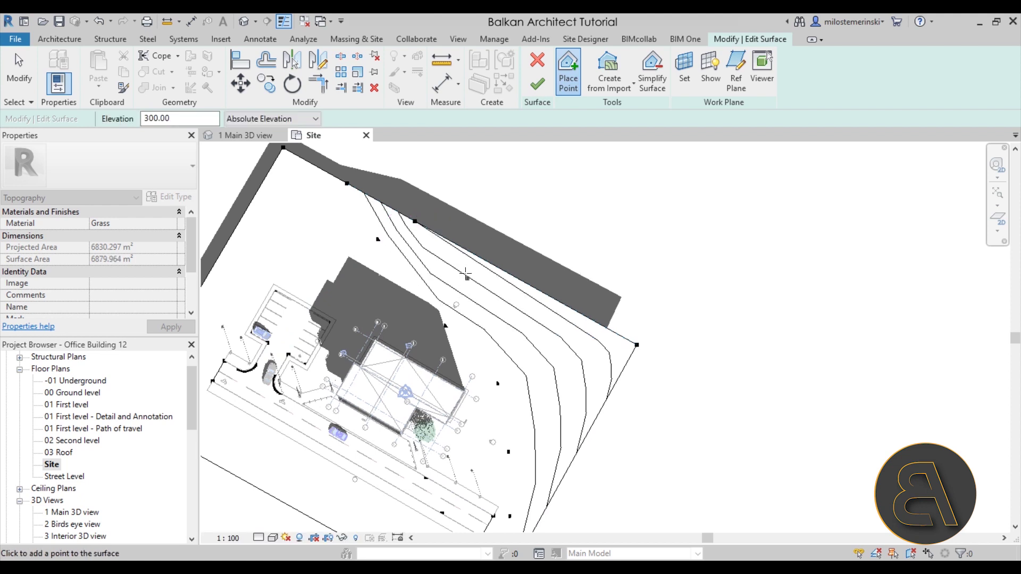
{"action": "middle_click_drag", "start_coordinate": [592, 449], "coordinate": [615, 365]}
{"action": "left_click", "coordinate": [520, 369]}
{"action": "key", "text": "Escape"}
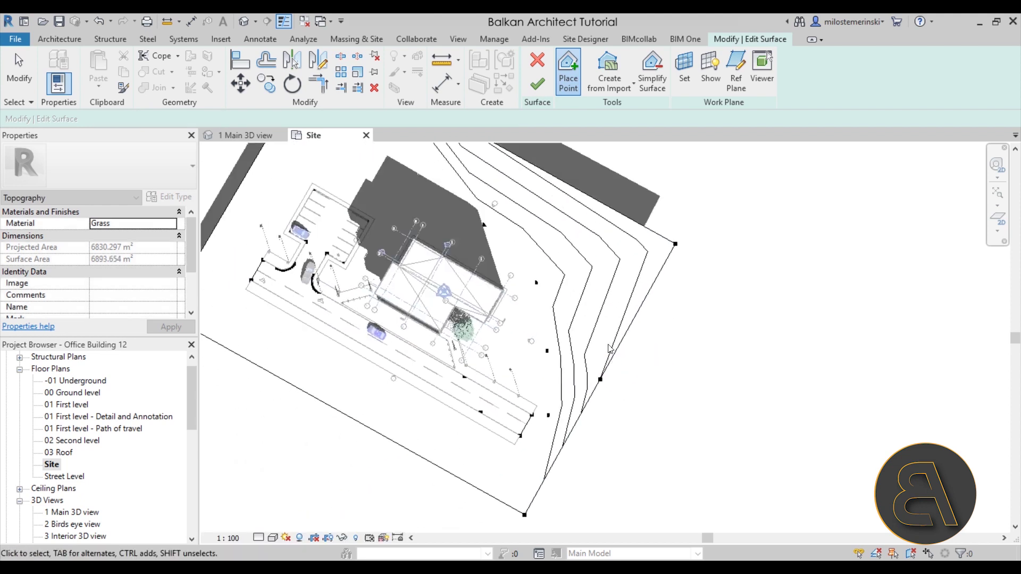
{"action": "mouse_move", "coordinate": [573, 334]}
{"action": "middle_mouse_down"}
{"action": "mouse_move", "coordinate": [772, 243]}
{"action": "mouse_move", "coordinate": [735, 265]}
{"action": "middle_mouse_up"}
{"action": "left_click", "coordinate": [537, 84]}
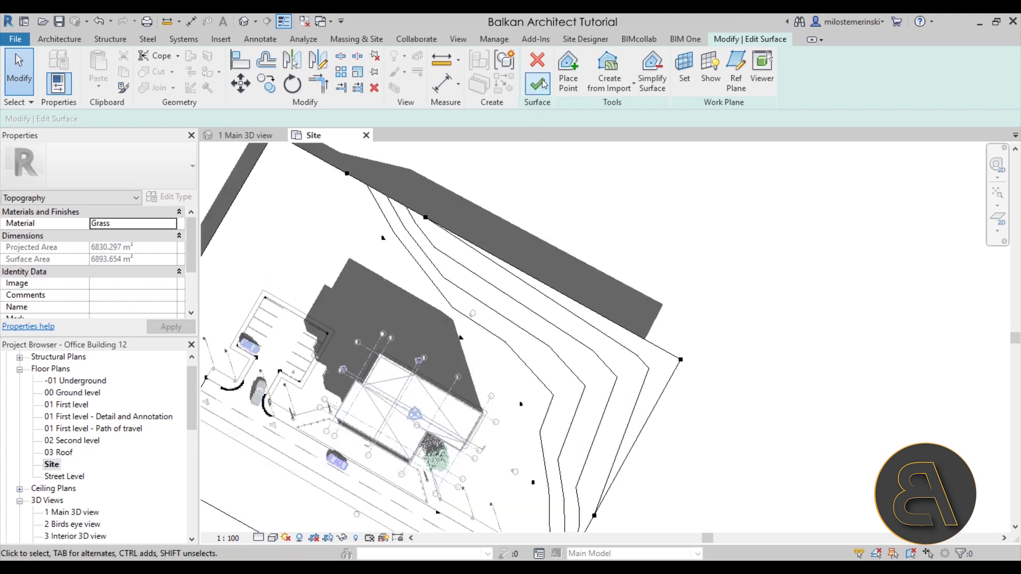
- Switch to the Main 3D view and set its visual style to Hidden Line
{"action": "left_click", "coordinate": [247, 135]}
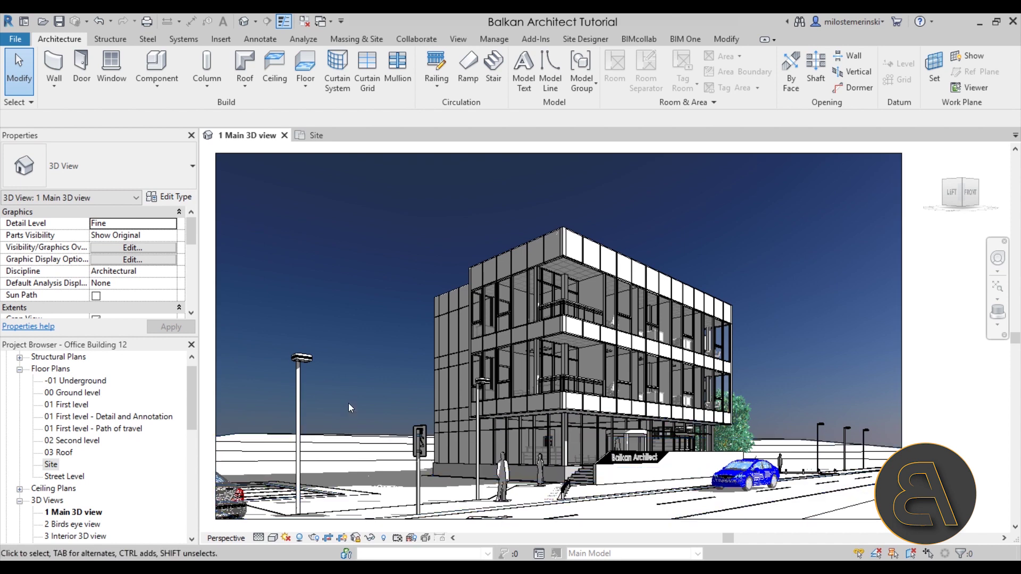
{"action": "mouse_move", "coordinate": [329, 384]}
{"action": "middle_mouse_down"}
{"action": "mouse_move", "coordinate": [336, 407]}
{"action": "mouse_move", "coordinate": [353, 384]}
{"action": "middle_mouse_up"}
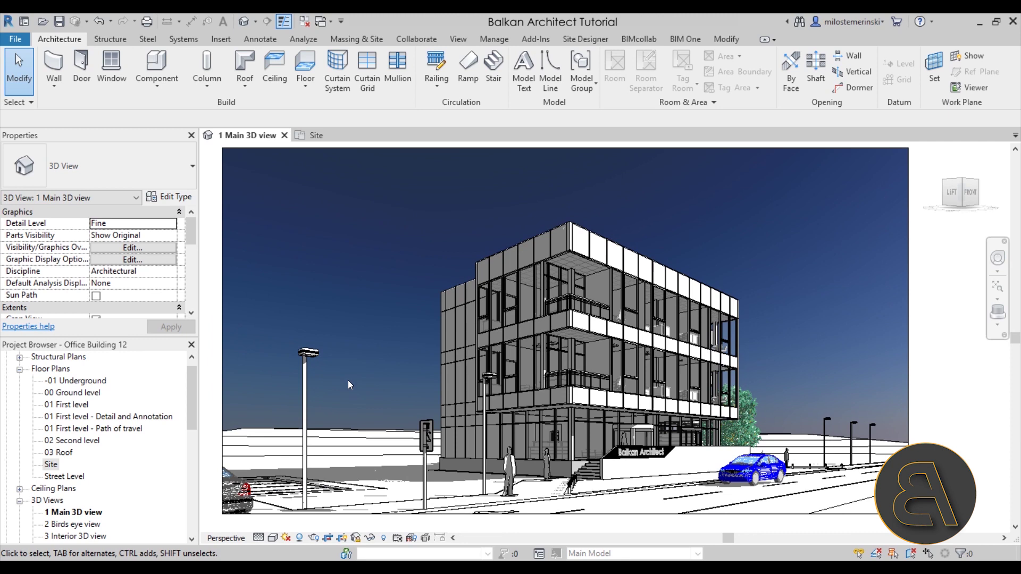
{"action": "left_click", "coordinate": [273, 537]}
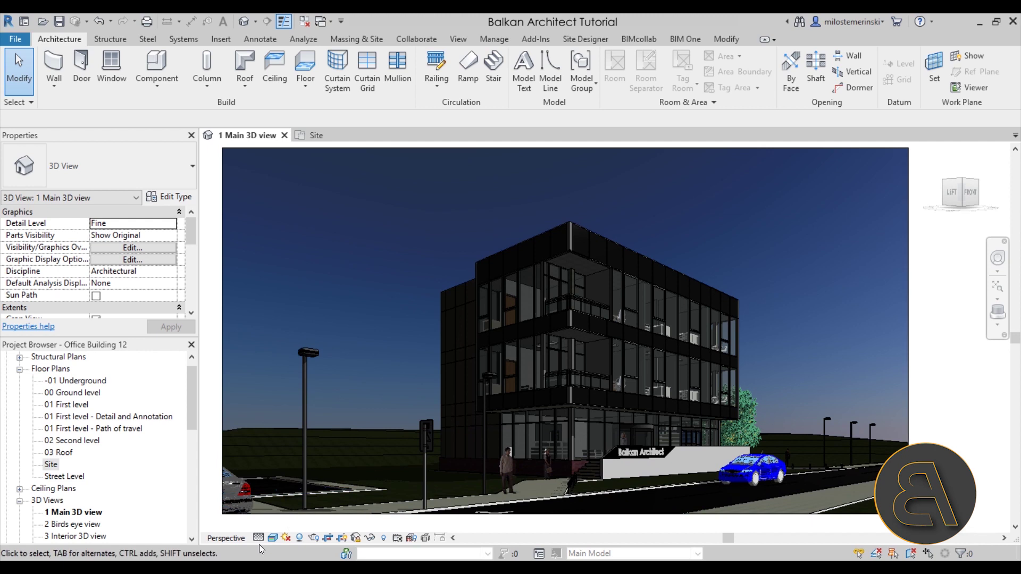
{"action": "left_click", "coordinate": [273, 538]}
{"action": "left_click", "coordinate": [292, 470]}
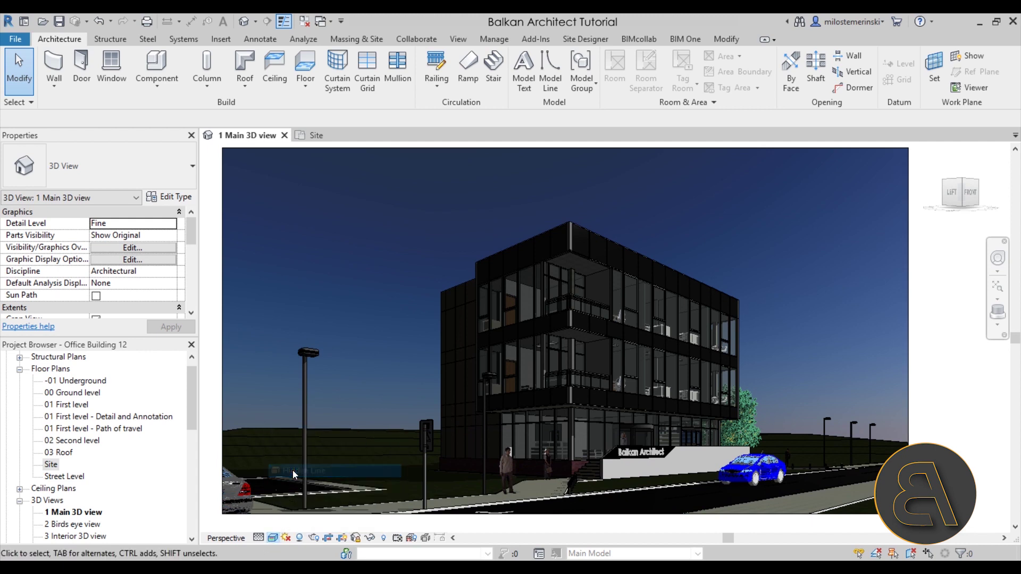
- Change the 3D view background type to Gradient in Graphic Display Options and apply
{"action": "left_click", "coordinate": [272, 538]}
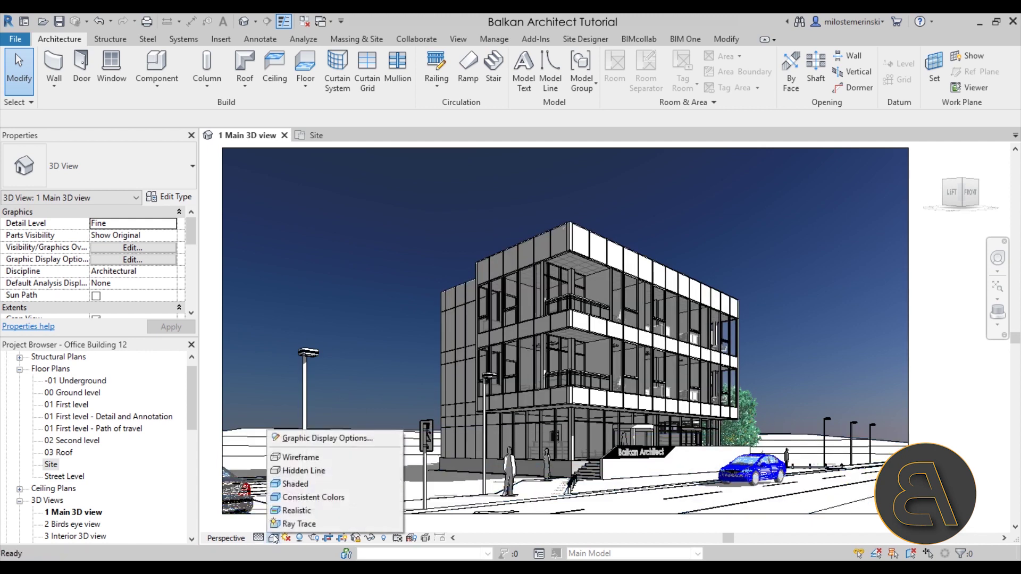
{"action": "left_click", "coordinate": [335, 437]}
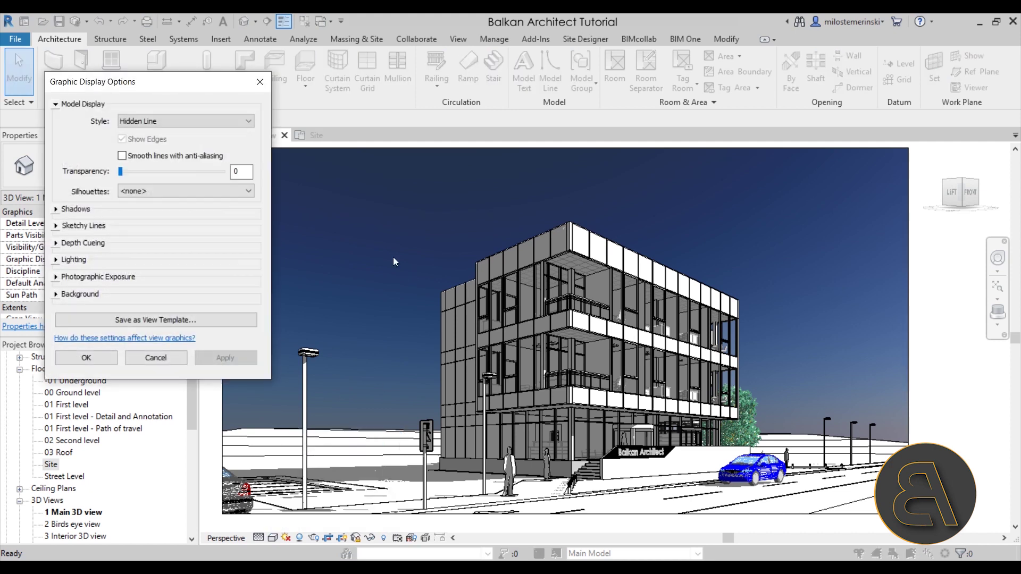
{"action": "left_click", "coordinate": [56, 295]}
{"action": "left_click", "coordinate": [150, 315]}
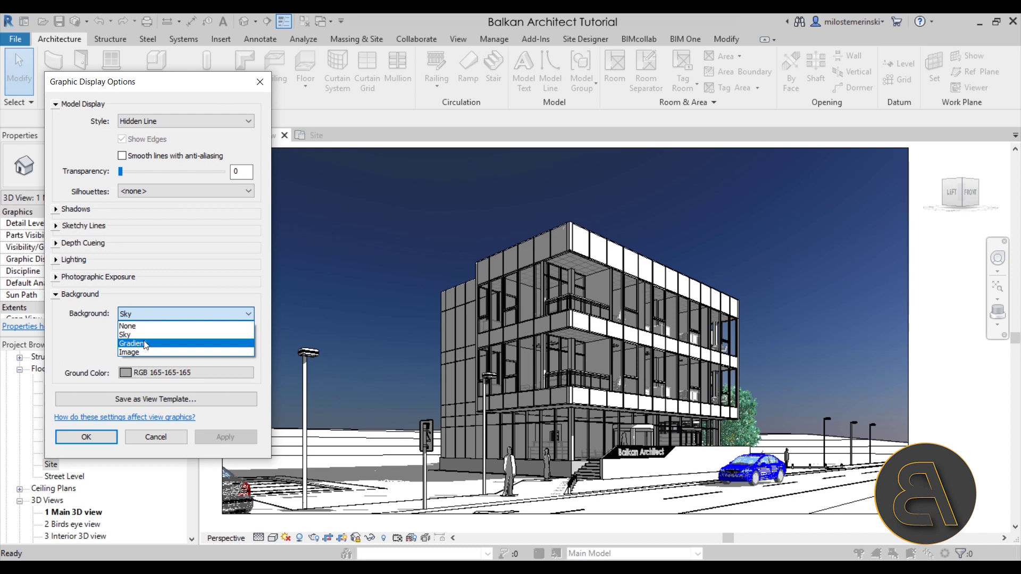
{"action": "left_click", "coordinate": [146, 346]}
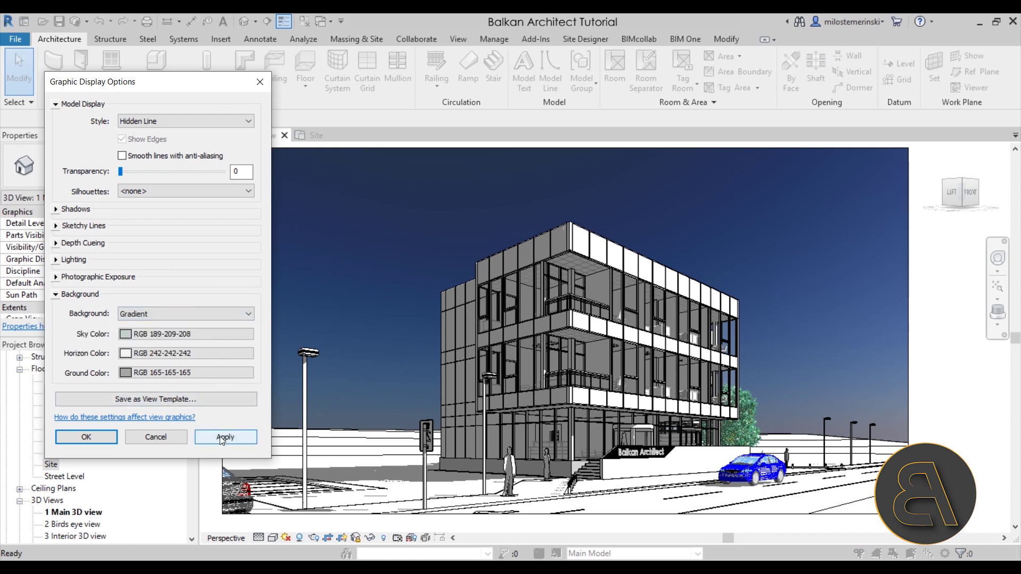
{"action": "left_click", "coordinate": [224, 437]}
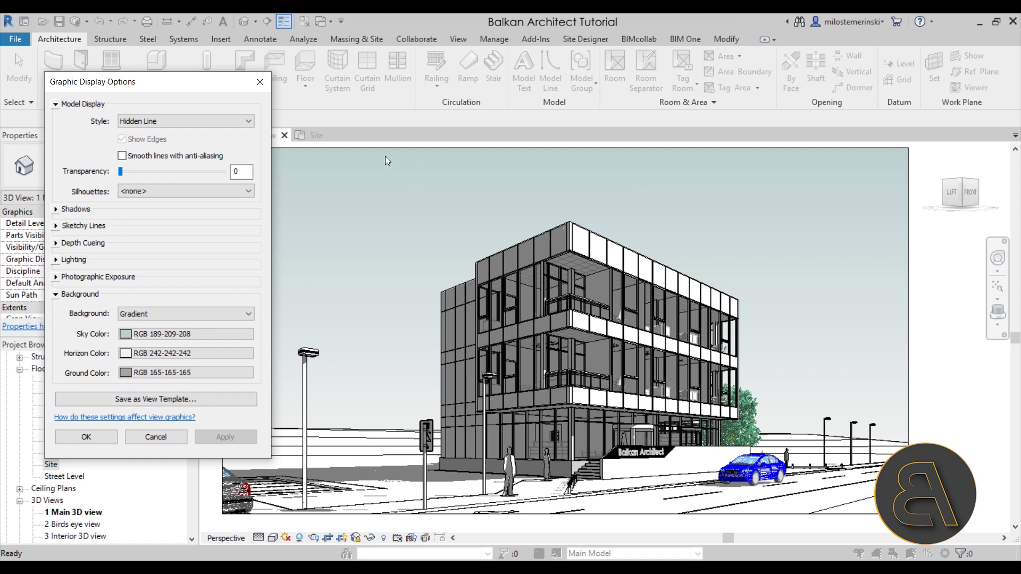
- Set the gradient sky colour to blue and the horizon to light cyan, then apply
{"action": "left_click", "coordinate": [127, 337]}
{"action": "left_click", "coordinate": [107, 191]}
{"action": "left_click", "coordinate": [215, 384]}
{"action": "left_click", "coordinate": [144, 357]}
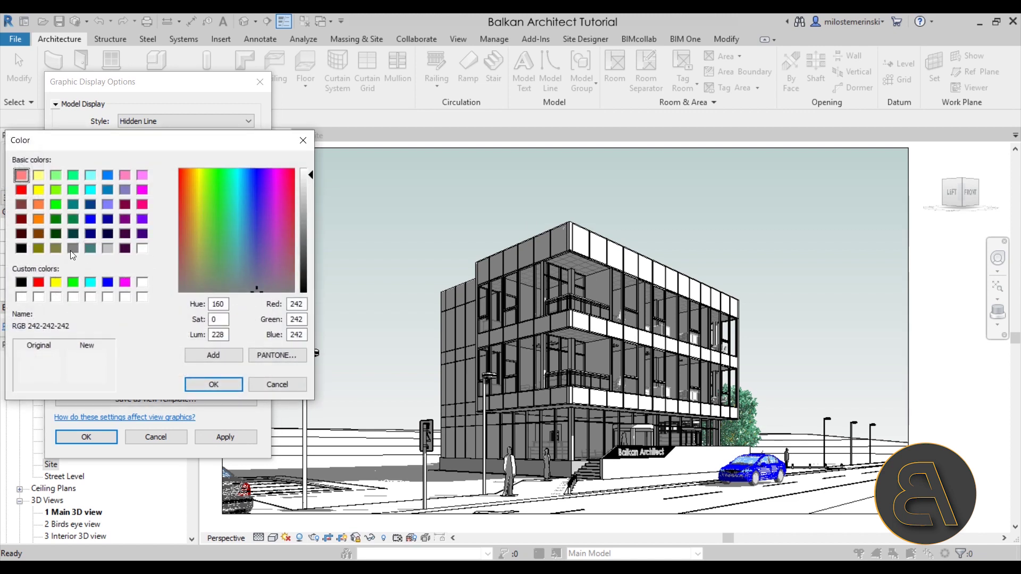
{"action": "left_click", "coordinate": [90, 176]}
{"action": "left_click", "coordinate": [212, 384]}
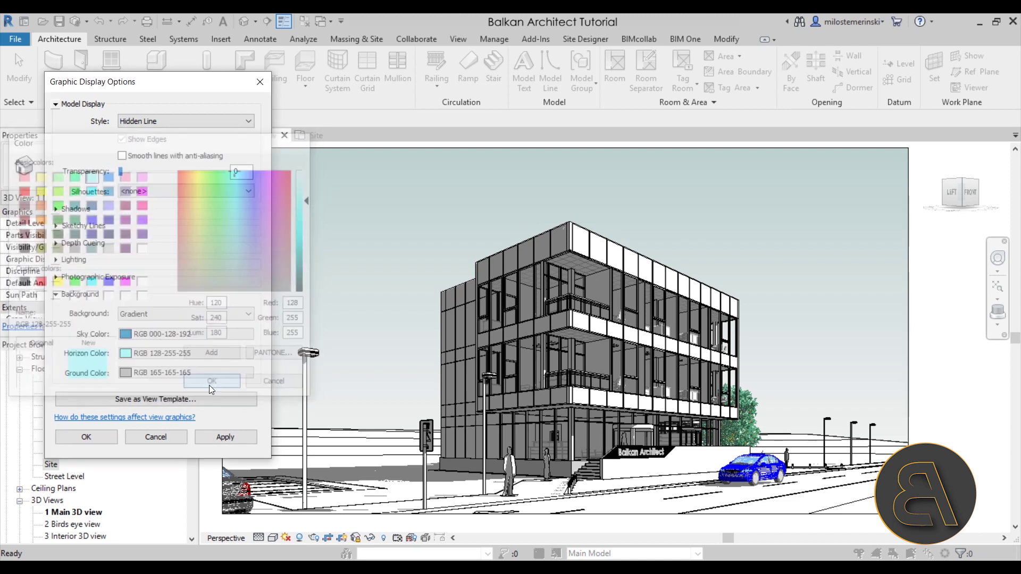
{"action": "left_click", "coordinate": [221, 435]}
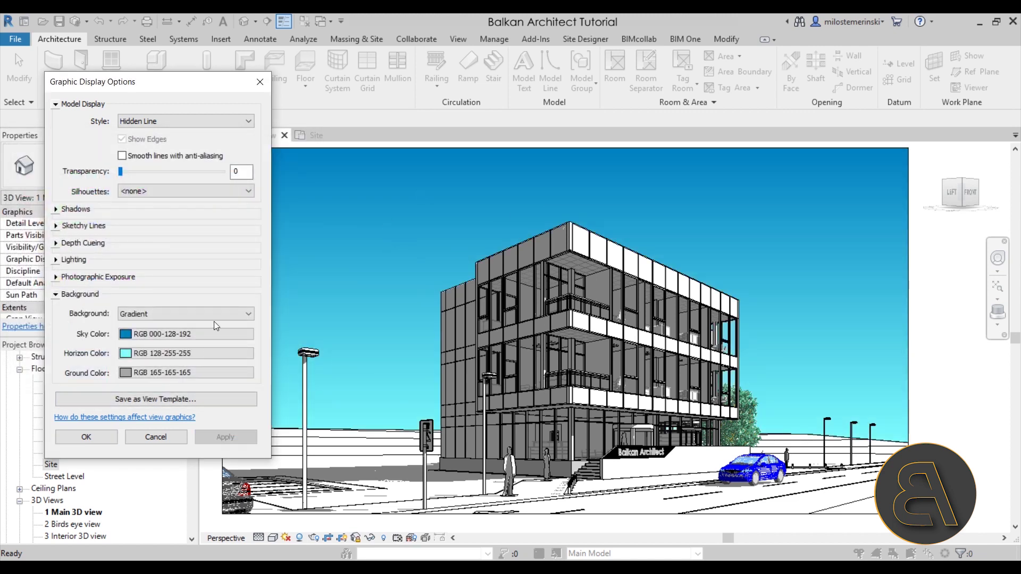
- Lighten both the sky and horizon gradient colours and apply
{"action": "left_click", "coordinate": [183, 330]}
{"action": "left_click_drag", "start_coordinate": [310, 246], "coordinate": [310, 207]}
{"action": "left_click", "coordinate": [220, 387]}
{"action": "left_click", "coordinate": [184, 352]}
{"action": "left_click", "coordinate": [90, 175]}
{"action": "left_click_drag", "start_coordinate": [310, 199], "coordinate": [310, 184]}
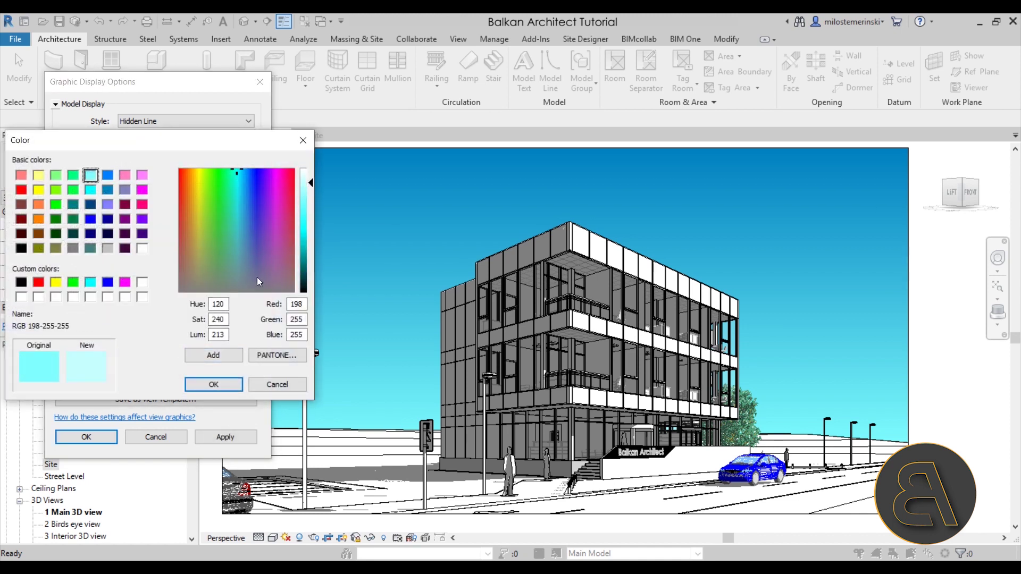
{"action": "left_click", "coordinate": [214, 384]}
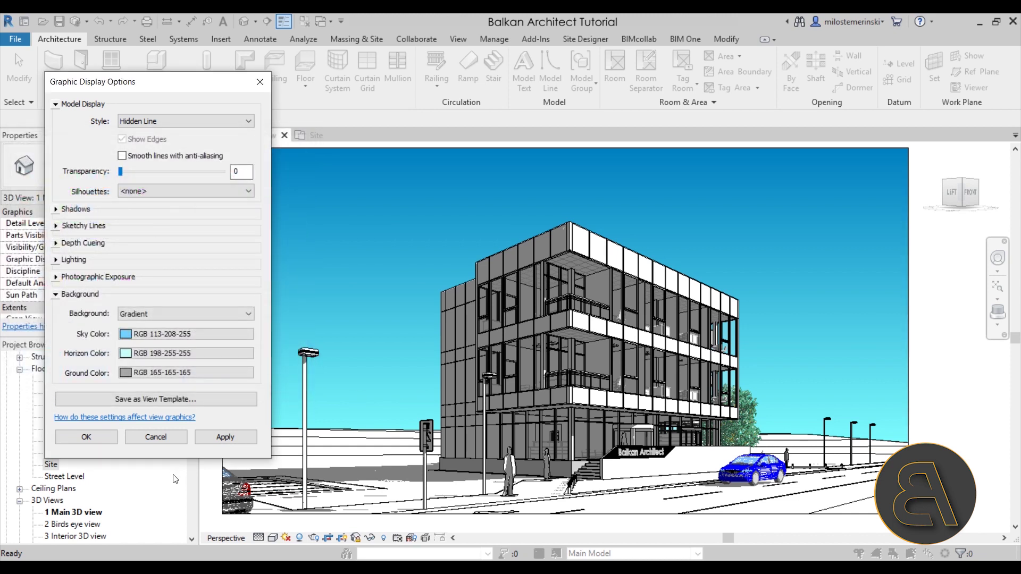
{"action": "left_click", "coordinate": [216, 439]}
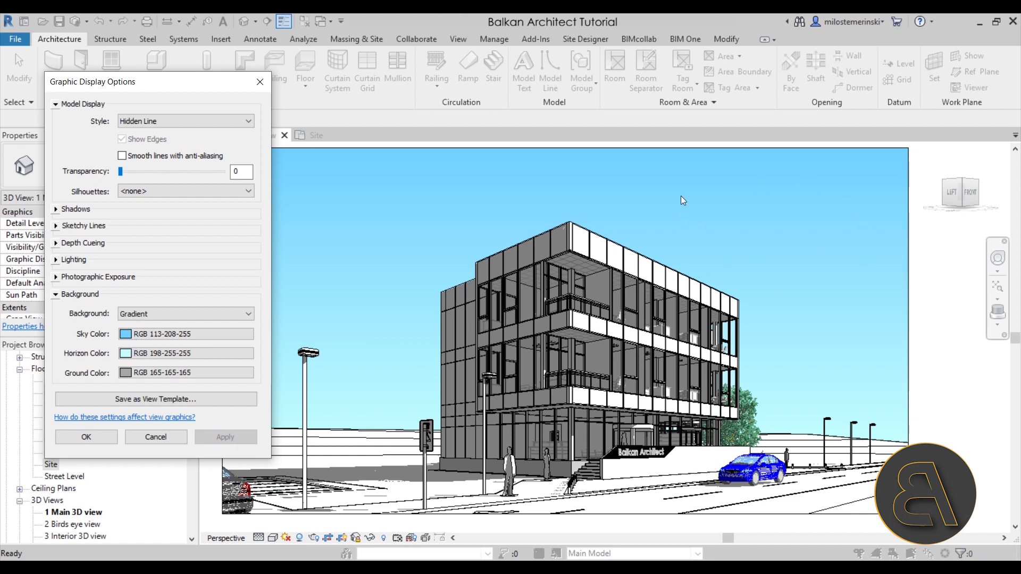
- Change the horizon colour to magenta (RGB 255-000-128) and apply the gradient
{"action": "left_click", "coordinate": [159, 353]}
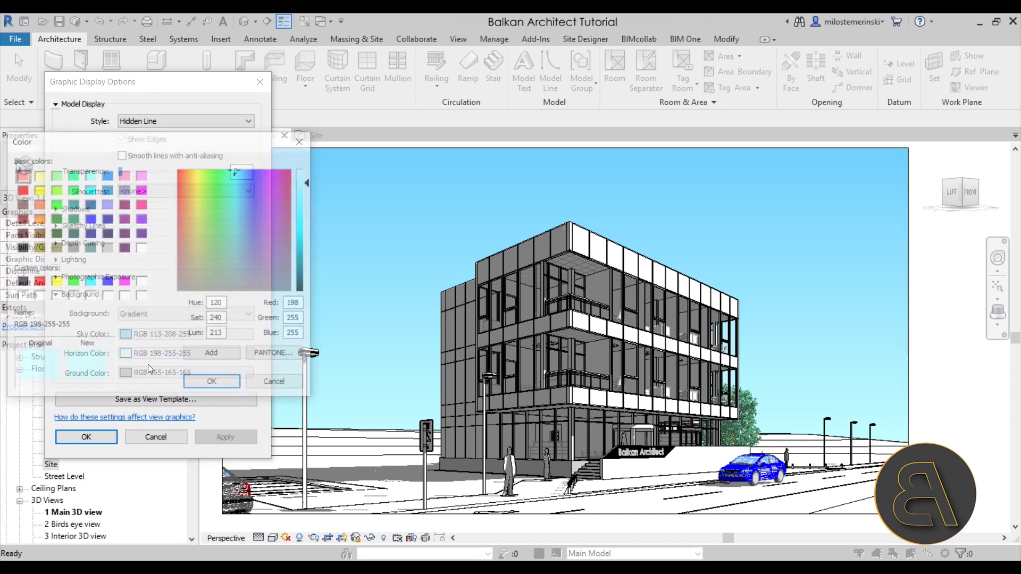
{"action": "left_click", "coordinate": [142, 204]}
{"action": "left_click", "coordinate": [228, 384]}
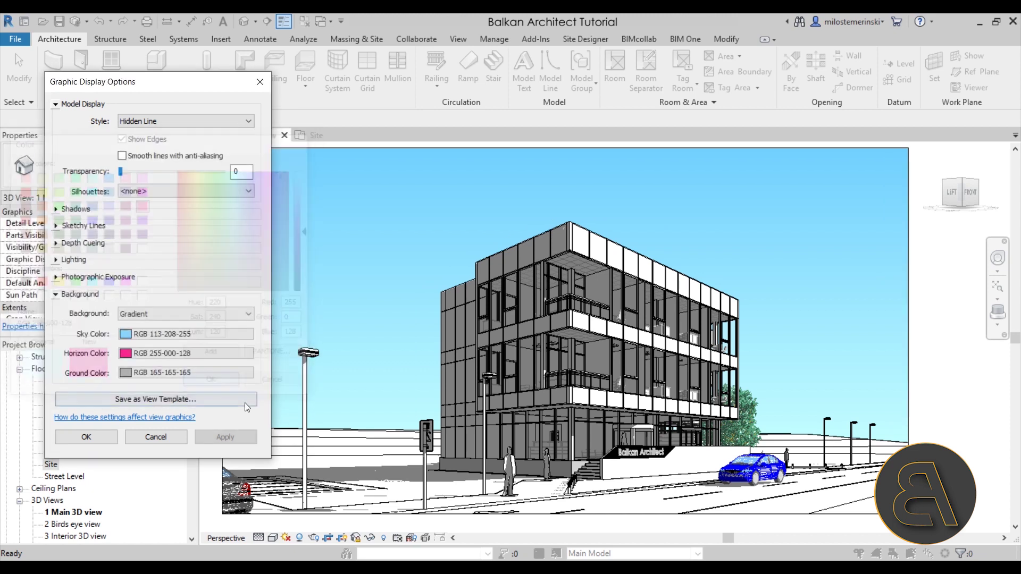
{"action": "left_click", "coordinate": [225, 437]}
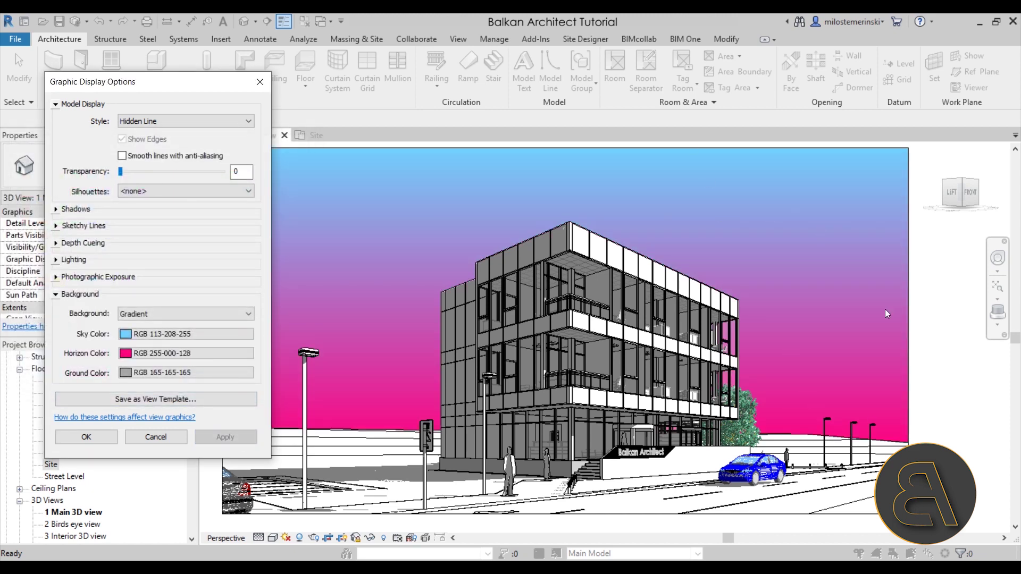
{"action": "left_click", "coordinate": [180, 314]}
- Switch the background to Image and load Background 1.jpg from the Desktop
{"action": "left_click", "coordinate": [221, 361]}
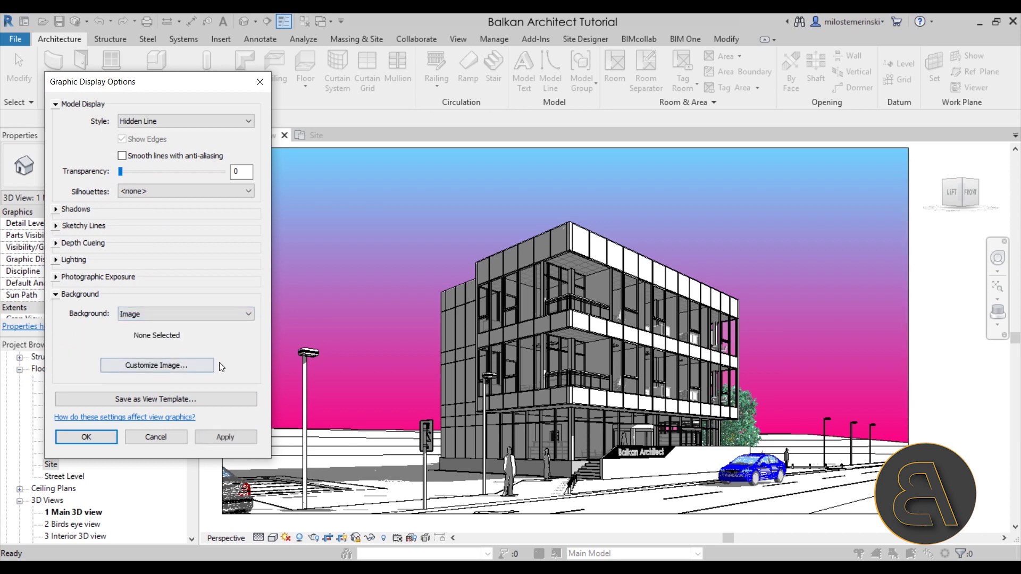
{"action": "left_click", "coordinate": [184, 368]}
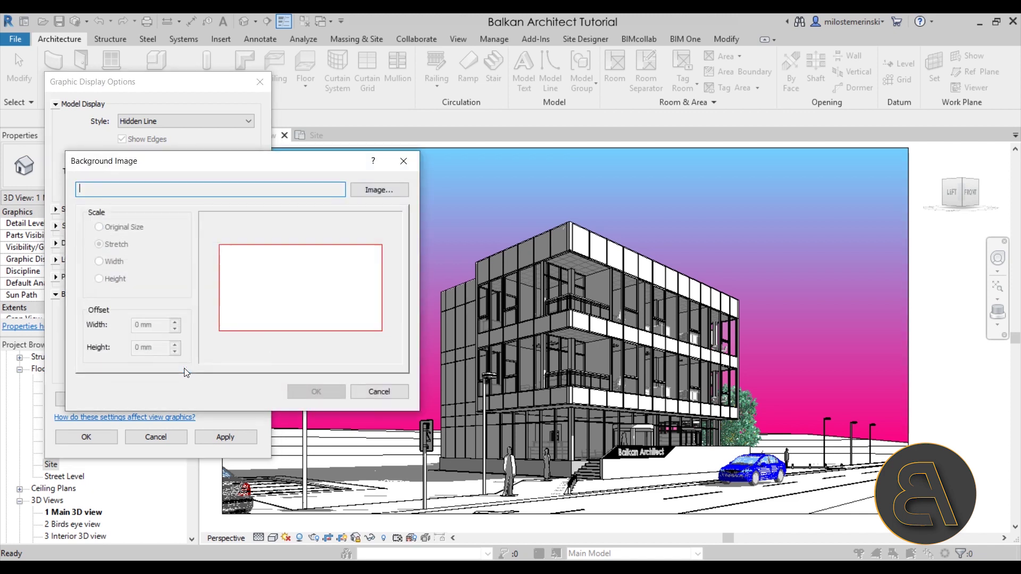
{"action": "left_click", "coordinate": [377, 190]}
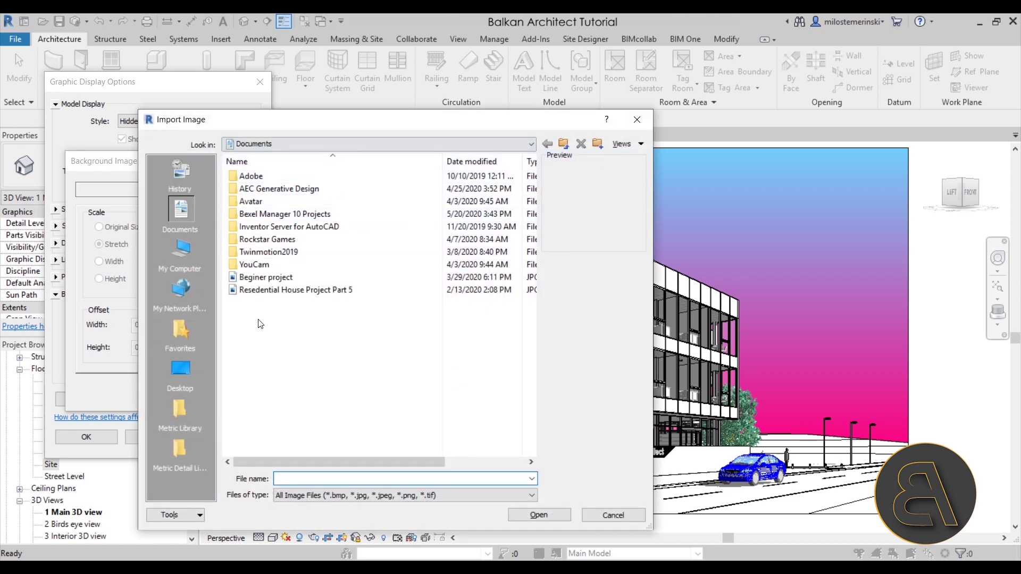
{"action": "left_click", "coordinate": [188, 374]}
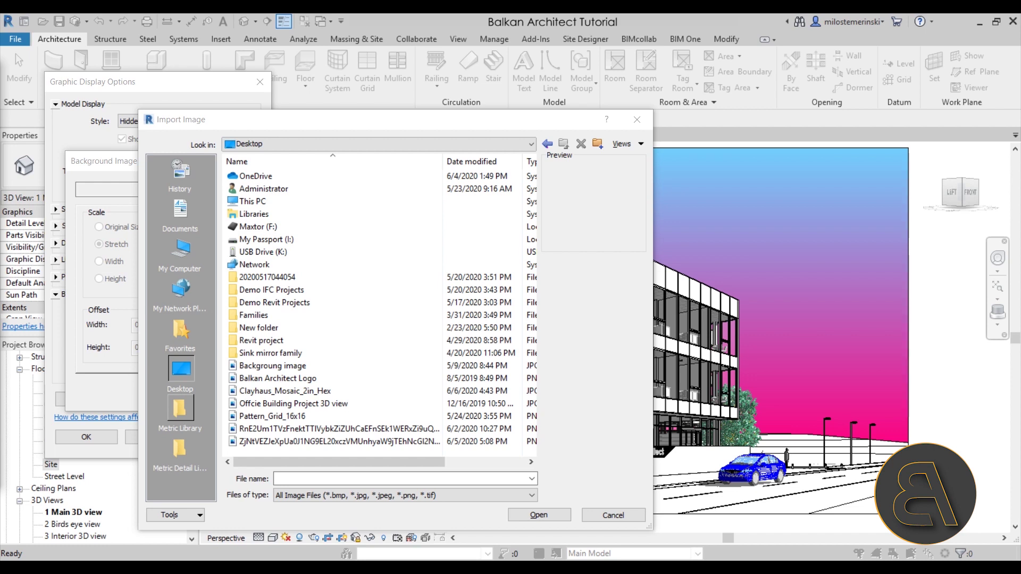
{"action": "scroll", "coordinate": [293, 404], "scroll_direction": "down", "scroll_amount": 1}
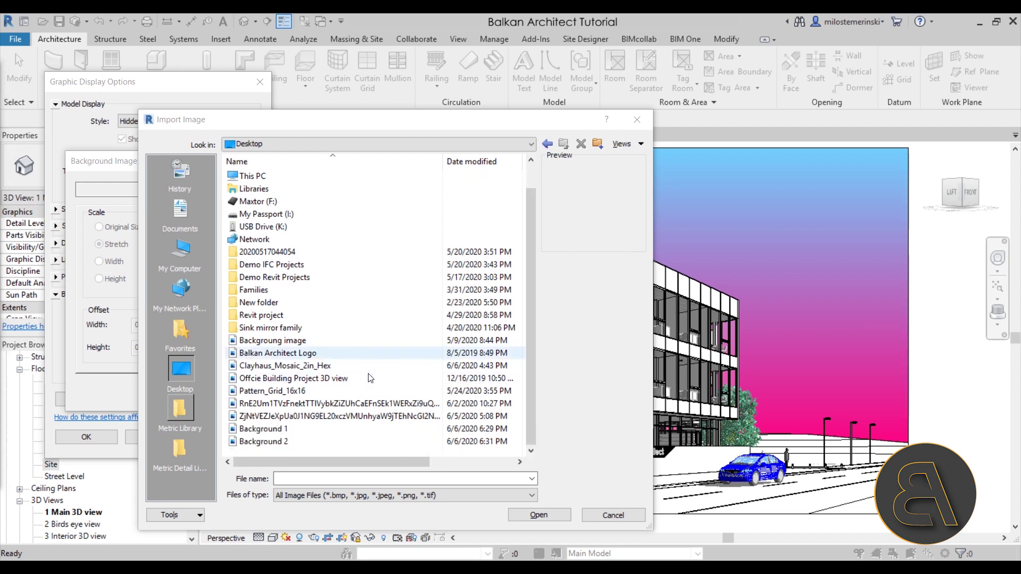
{"action": "left_click", "coordinate": [263, 429]}
{"action": "left_click", "coordinate": [539, 515]}
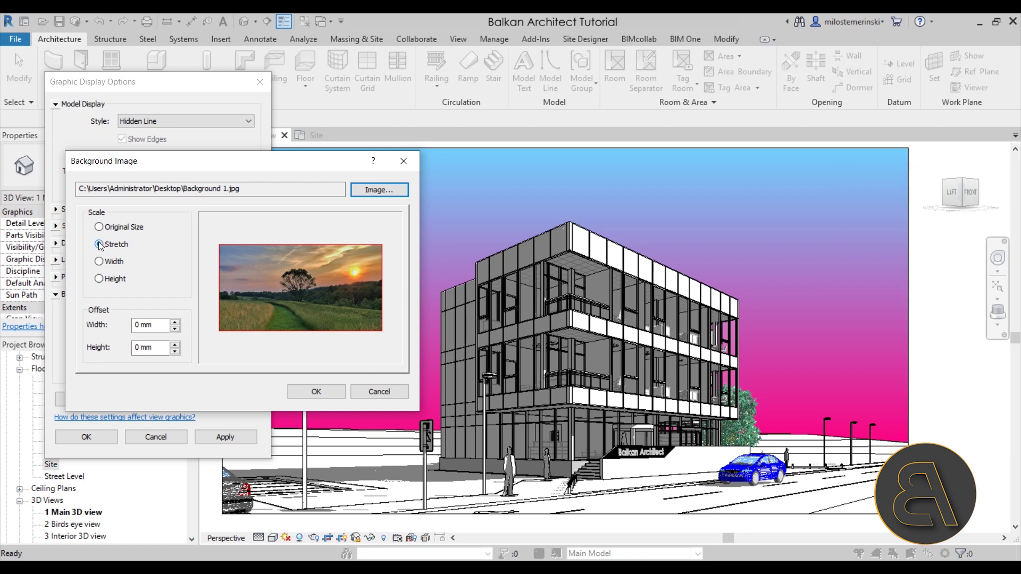
- Preview Original Size, Width, Height and Stretch image scaling, ending on Width
{"action": "left_click", "coordinate": [99, 227]}
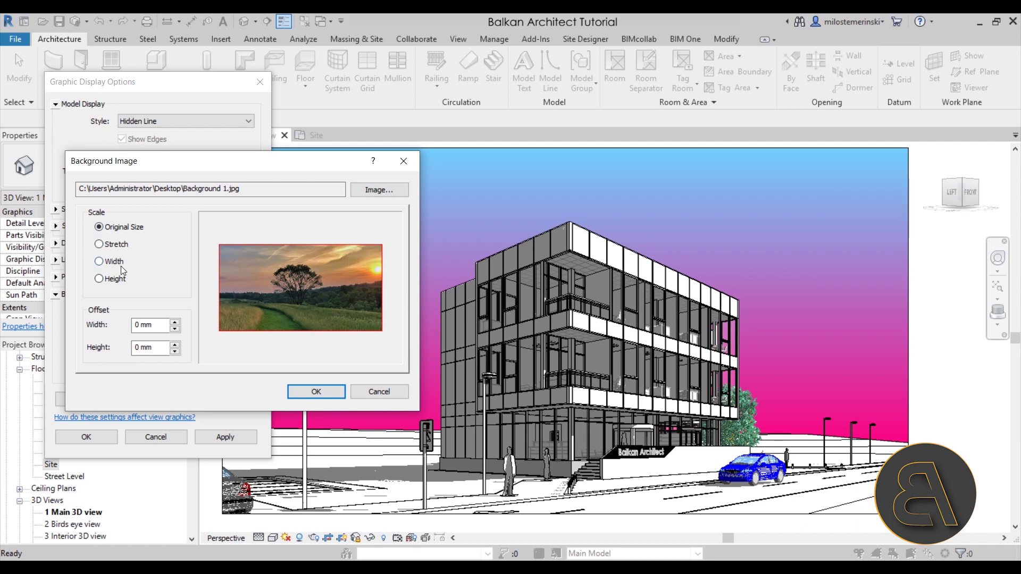
{"action": "left_click", "coordinate": [101, 262]}
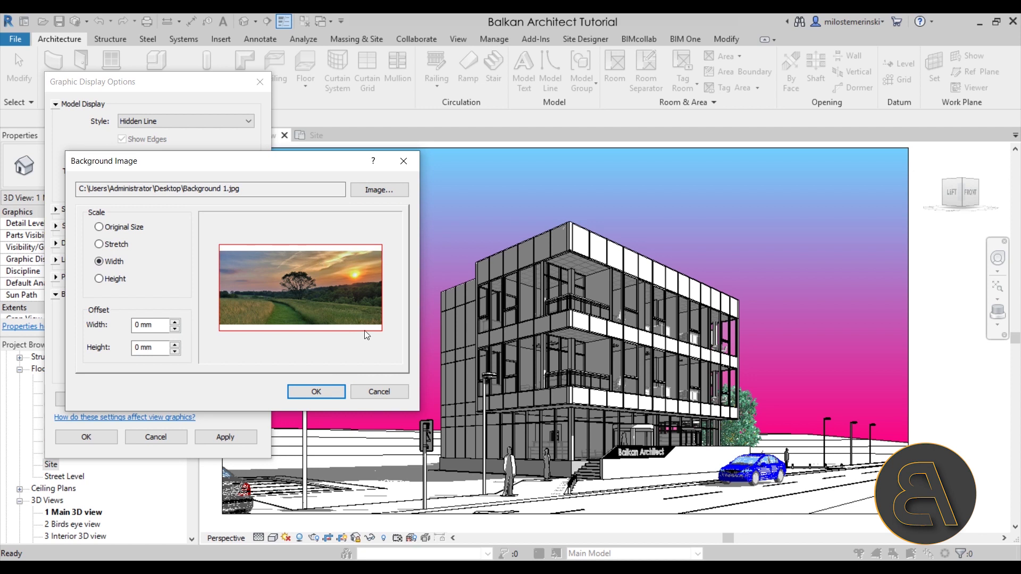
{"action": "left_click", "coordinate": [102, 280]}
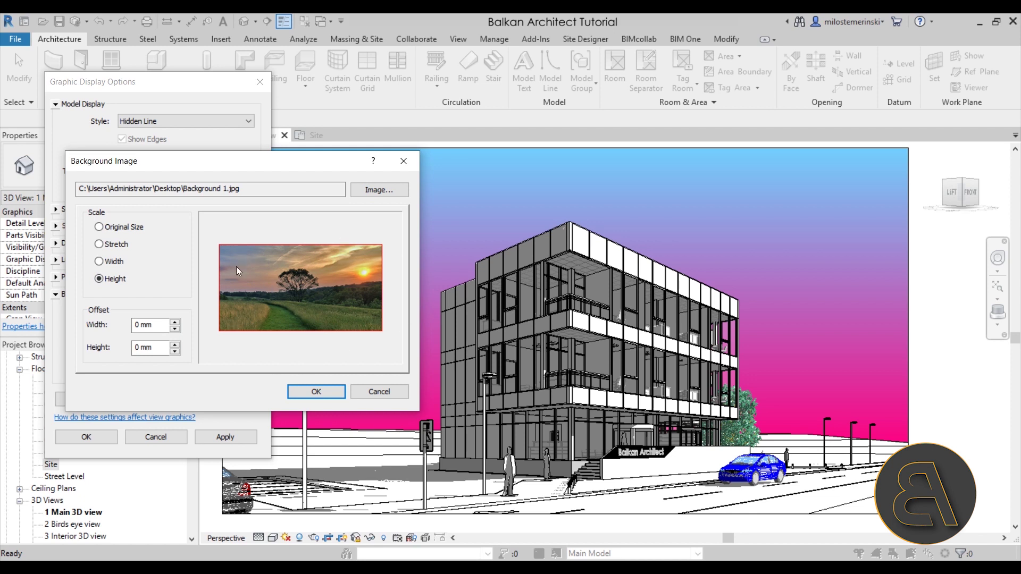
{"action": "left_click", "coordinate": [101, 261]}
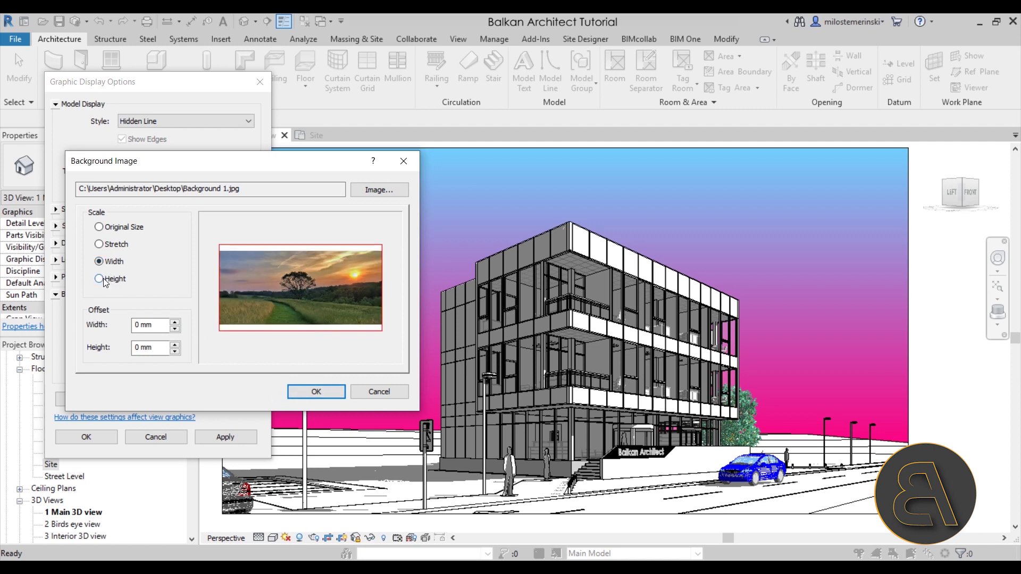
{"action": "left_click", "coordinate": [106, 246]}
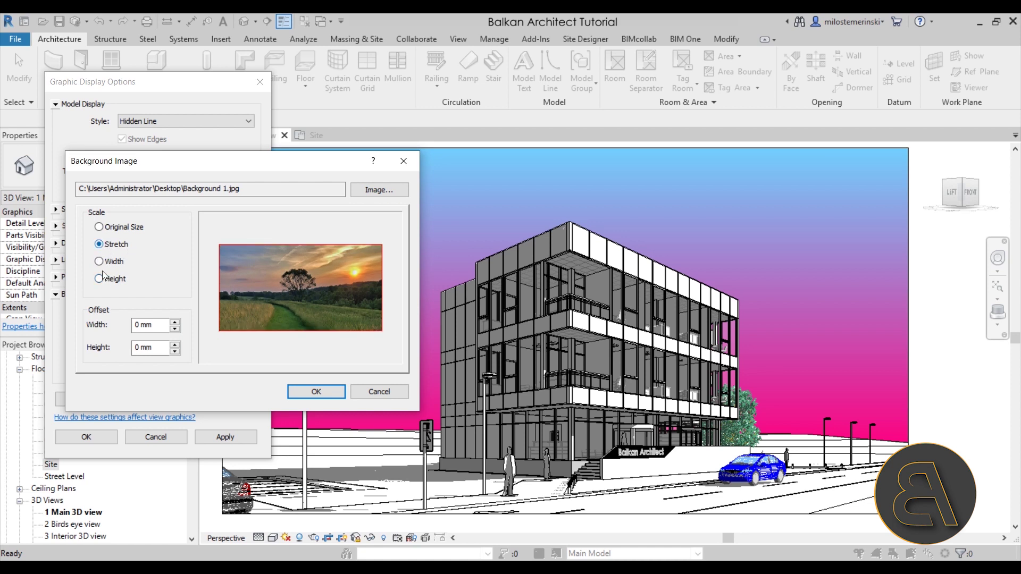
{"action": "left_click", "coordinate": [103, 228]}
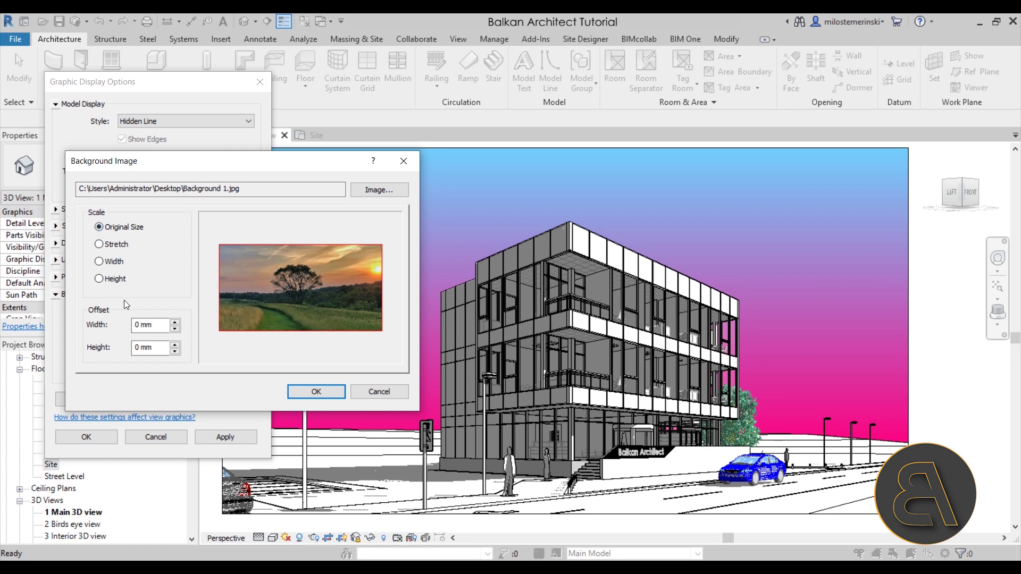
{"action": "left_click", "coordinate": [105, 262]}
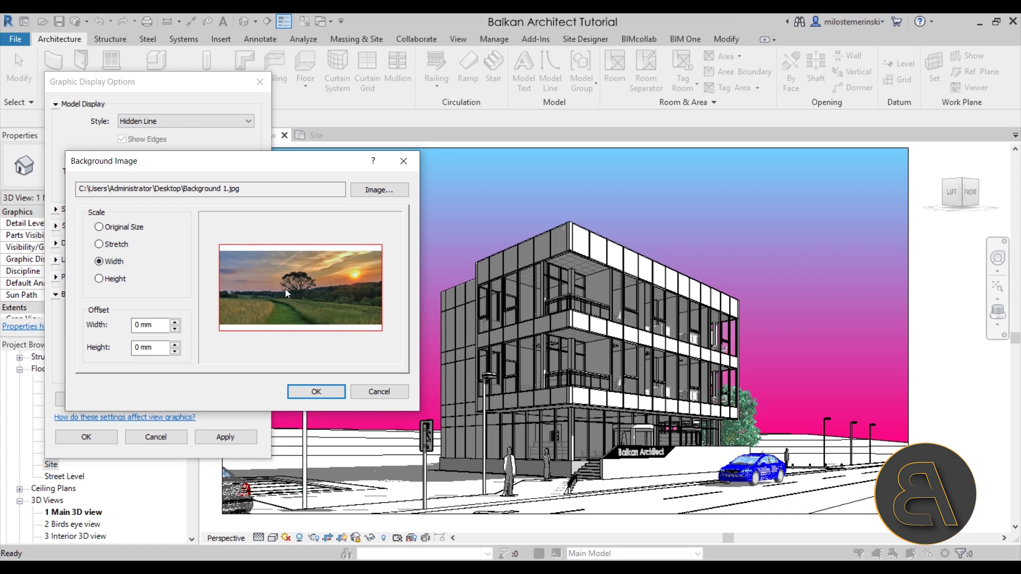
- Scale Background 1.jpg by Height, apply it to the 3D view, and close the dialog
{"action": "left_click", "coordinate": [106, 280]}
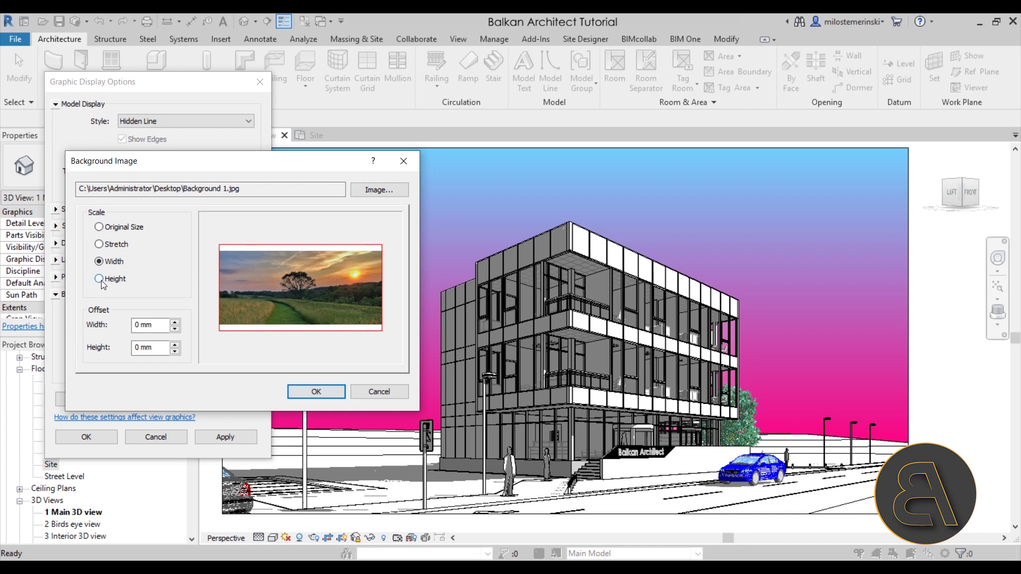
{"action": "left_click", "coordinate": [309, 392]}
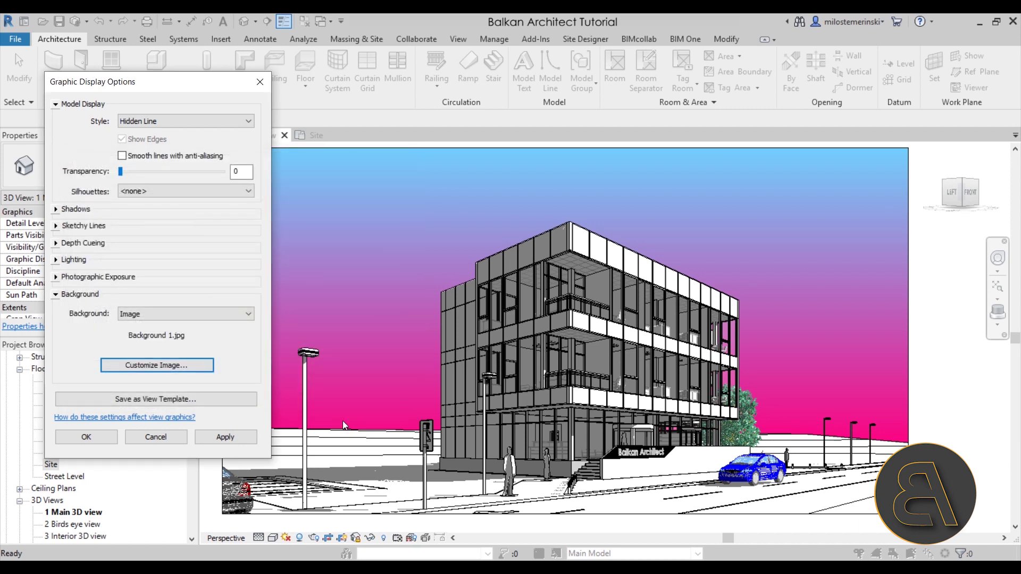
{"action": "left_click", "coordinate": [242, 437]}
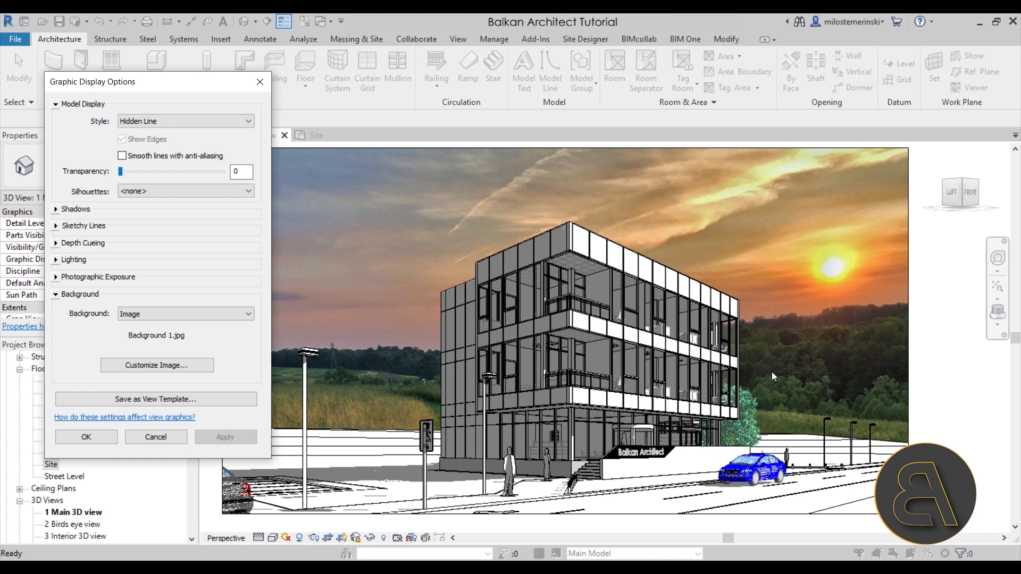
{"action": "left_click", "coordinate": [259, 82]}
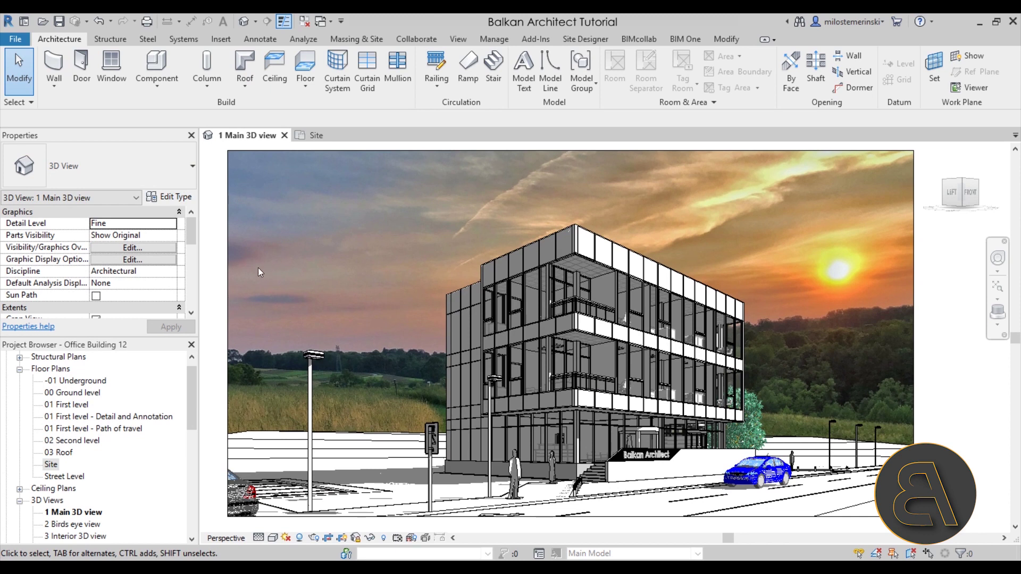
- Set up rendering with a Sky: Very Few Clouds background, Draft quality and screen resolution
{"action": "left_click", "coordinate": [458, 39]}
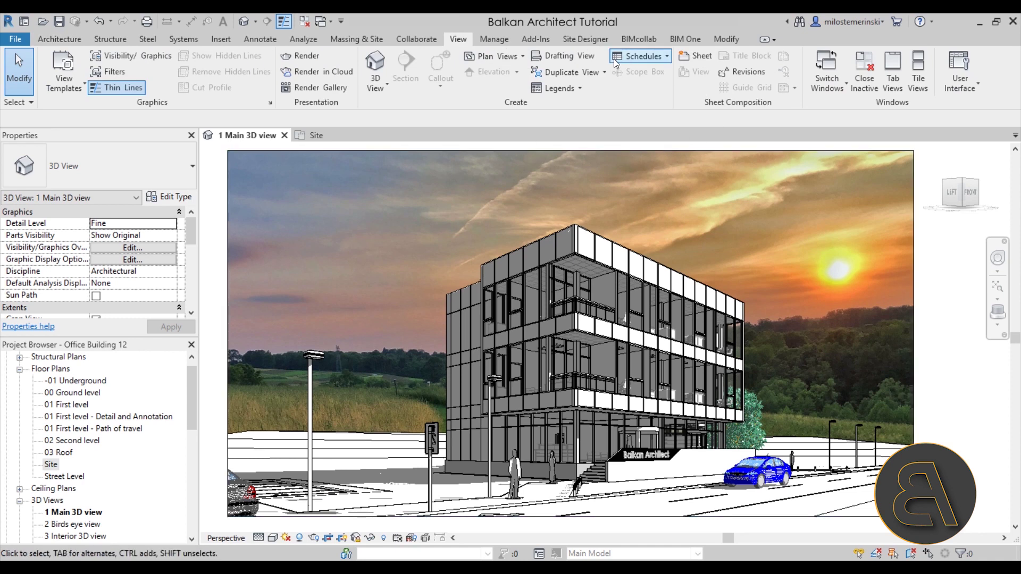
{"action": "left_click", "coordinate": [320, 56]}
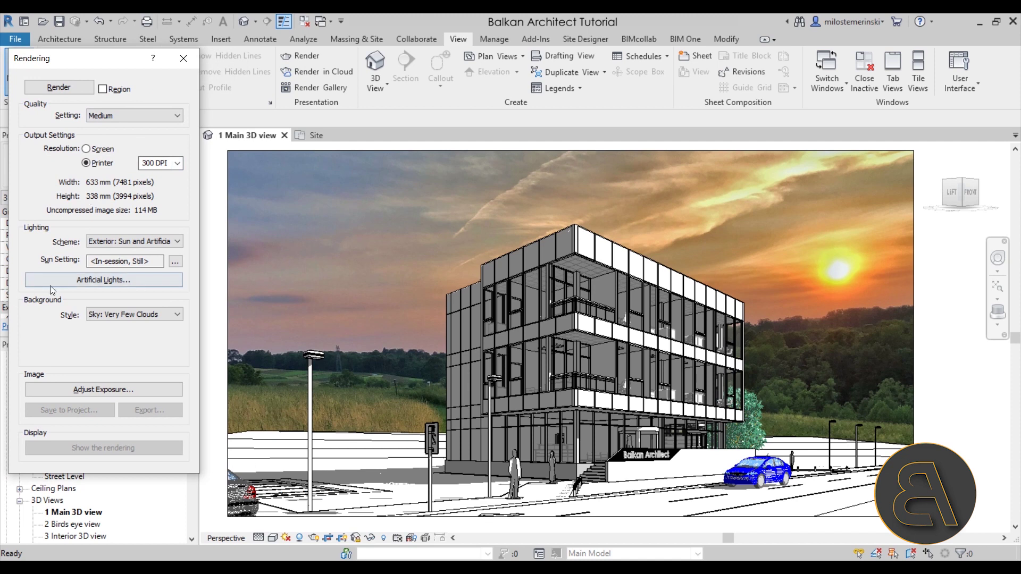
{"action": "left_click", "coordinate": [150, 318]}
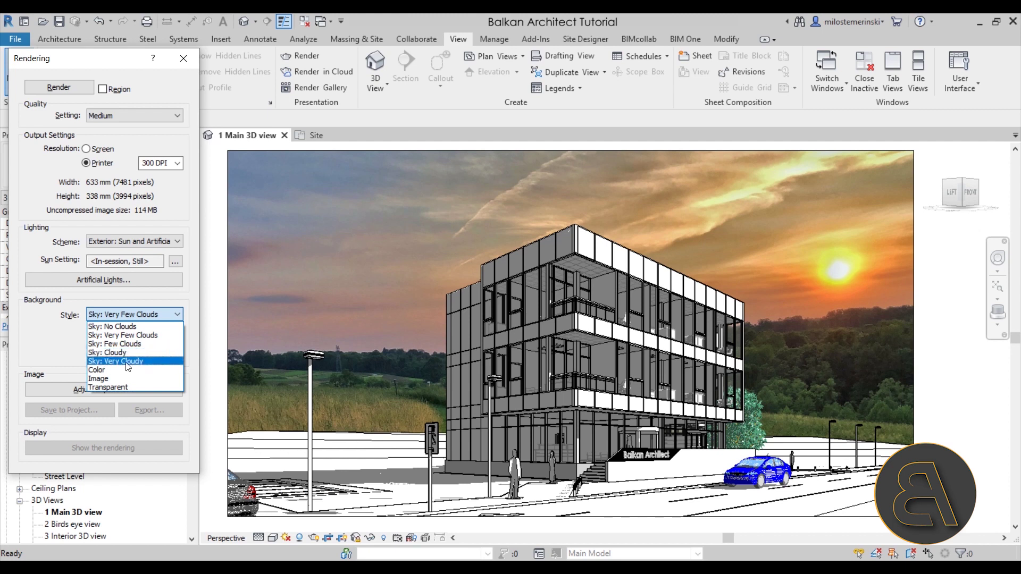
{"action": "left_click", "coordinate": [121, 336]}
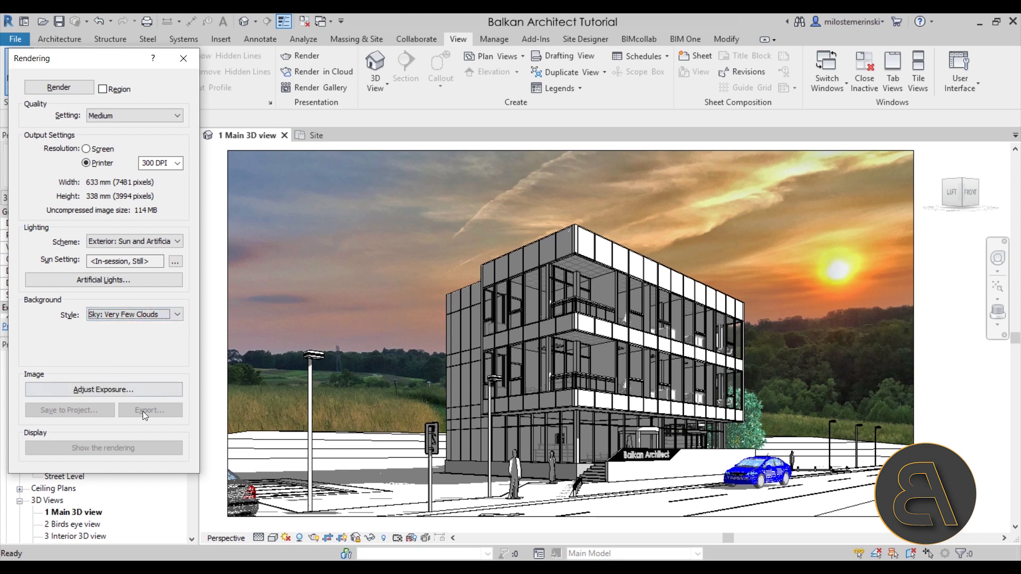
{"action": "left_click", "coordinate": [117, 116]}
{"action": "left_click", "coordinate": [108, 127]}
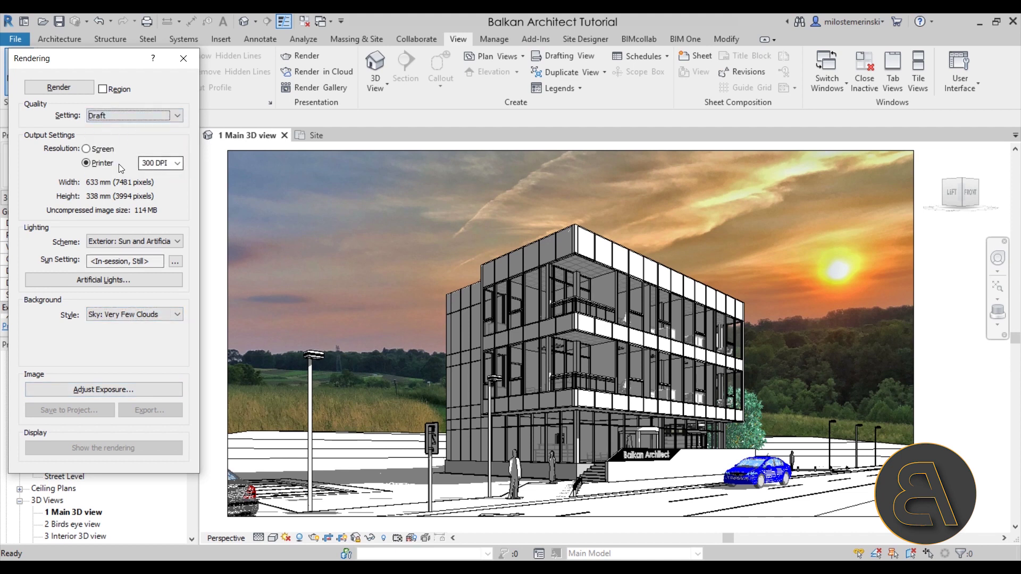
{"action": "left_click", "coordinate": [86, 149]}
- Render a Draft image of the office building under a lightly clouded blue sky
{"action": "left_click", "coordinate": [58, 88]}
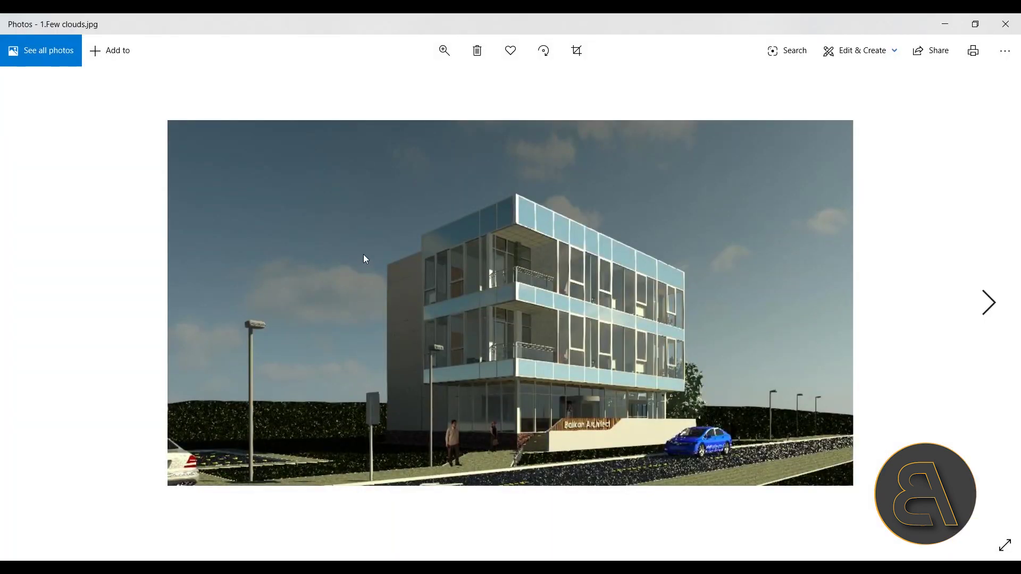
- Step through the cloudy, very cloudy and No clouds renderings in Photos
{"action": "key", "text": "Right"}
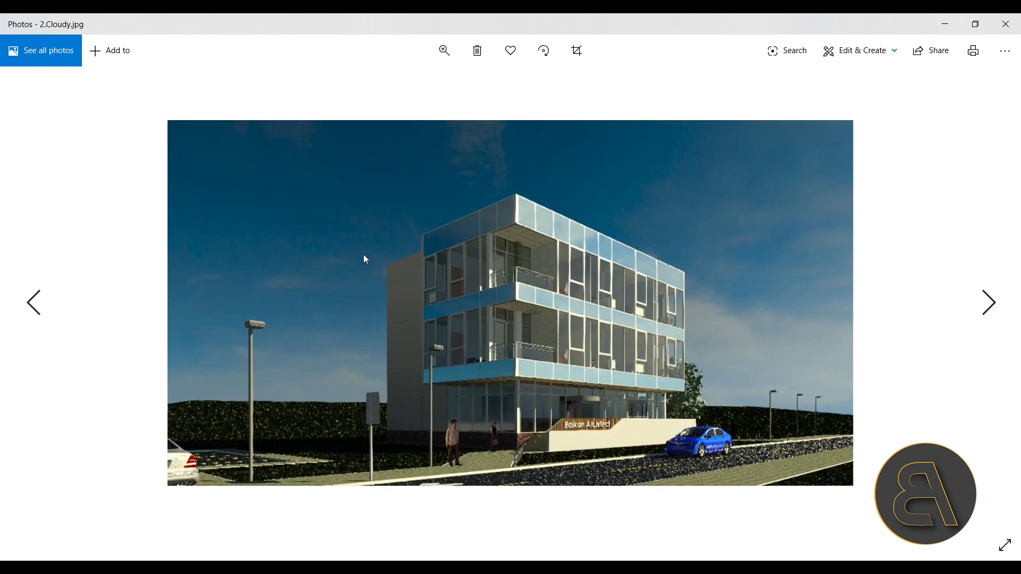
{"action": "key", "text": "Right"}
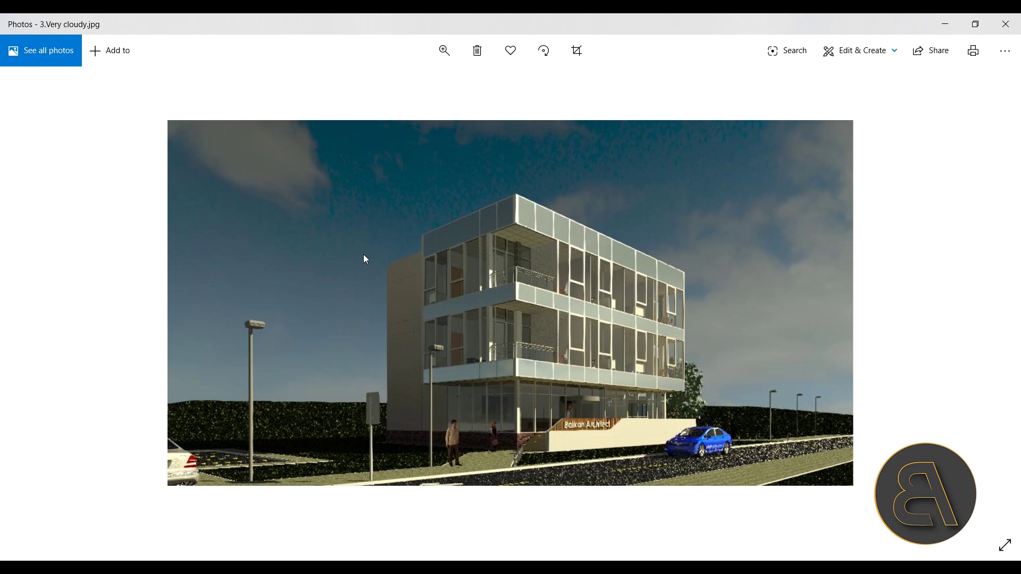
{"action": "key", "text": "Right"}
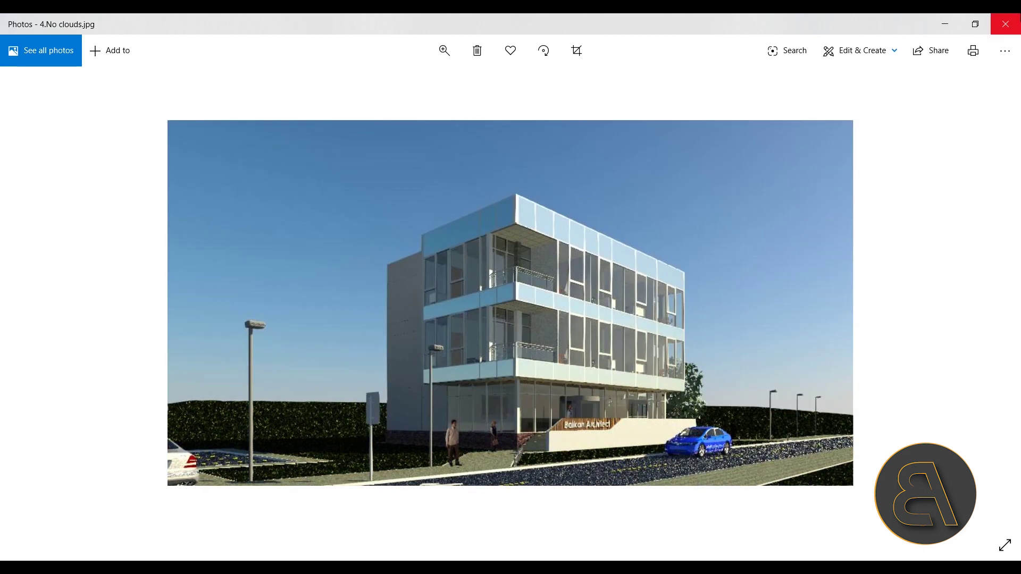
- Back in Revit, render the building against a plain light-blue Color background, RGB 128-196-255
{"action": "left_click", "coordinate": [1006, 24]}
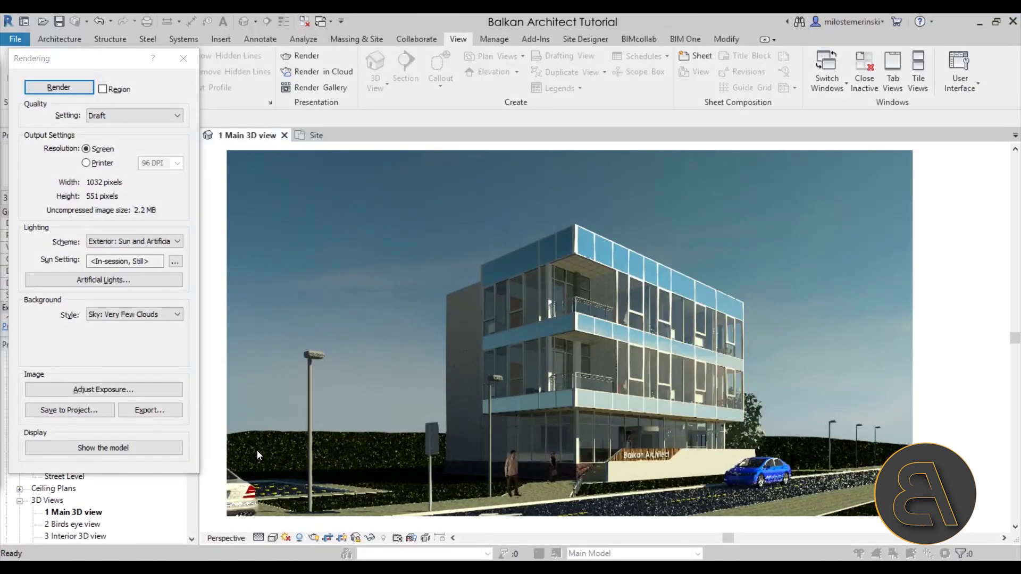
{"action": "left_click", "coordinate": [94, 317]}
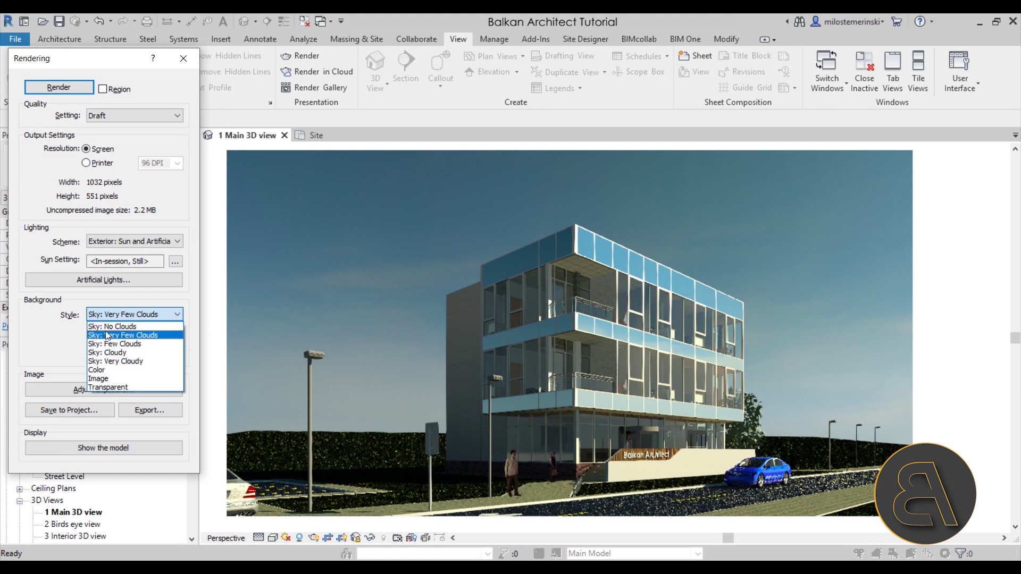
{"action": "left_click", "coordinate": [101, 369]}
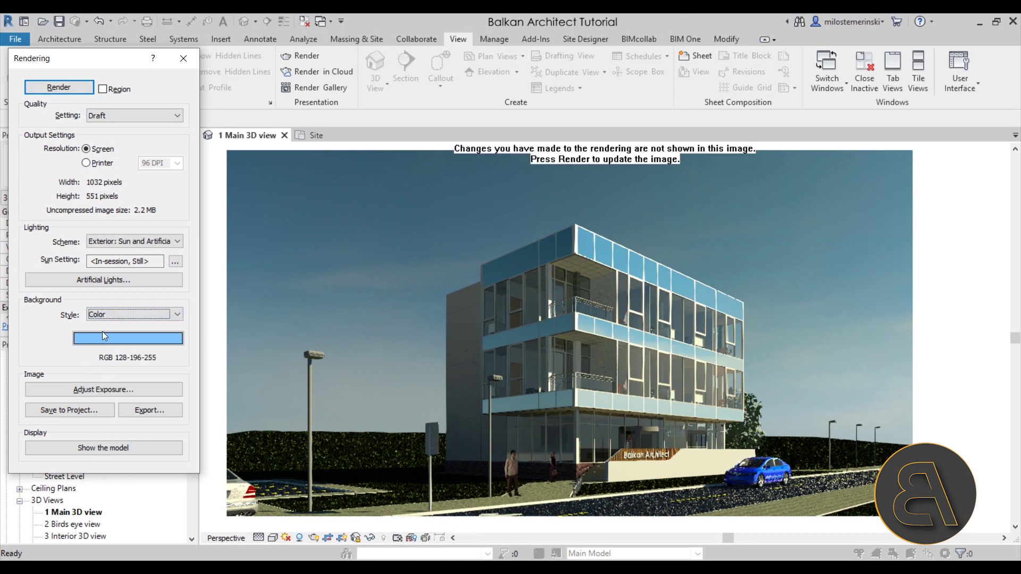
{"action": "left_click", "coordinate": [75, 91]}
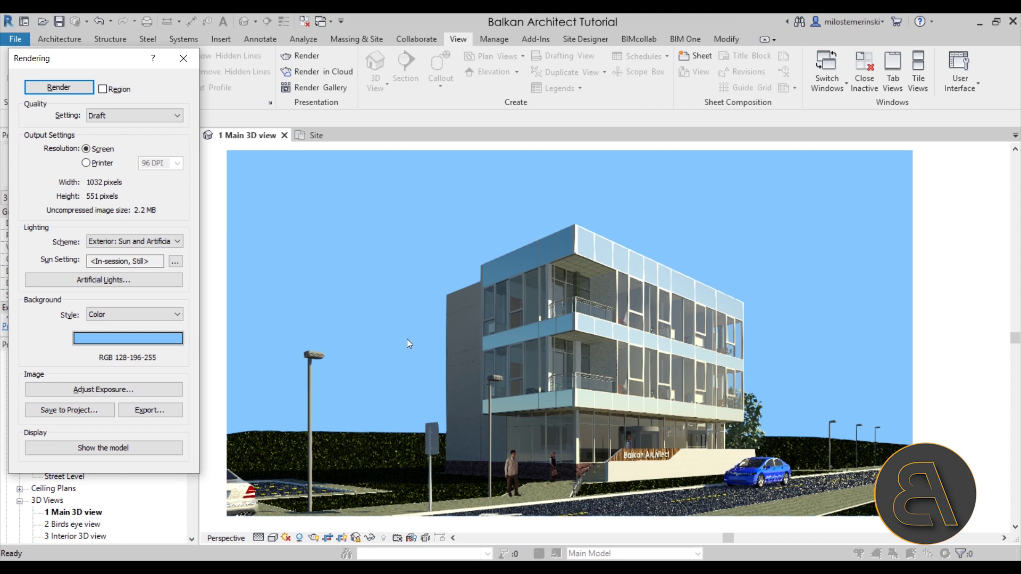
{"action": "left_click", "coordinate": [123, 340]}
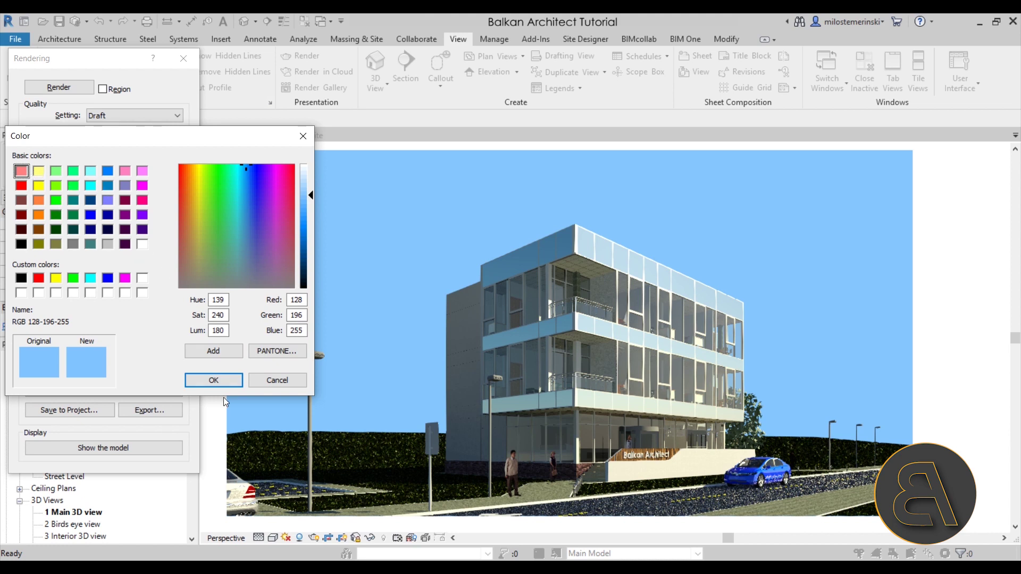
{"action": "left_click", "coordinate": [210, 376]}
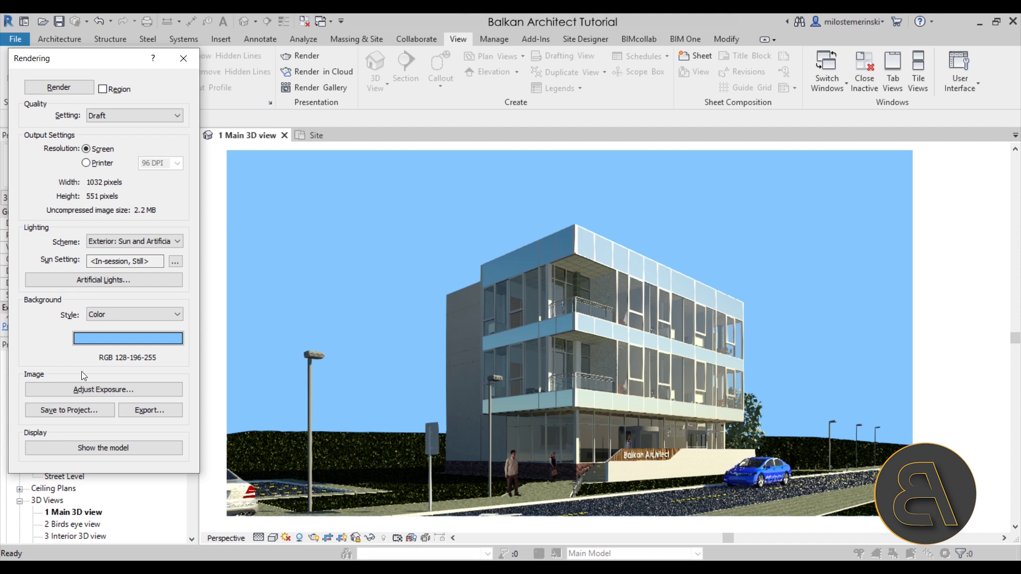
- Switch the render background style to Image and load Background 2.jpg
{"action": "left_click", "coordinate": [117, 313]}
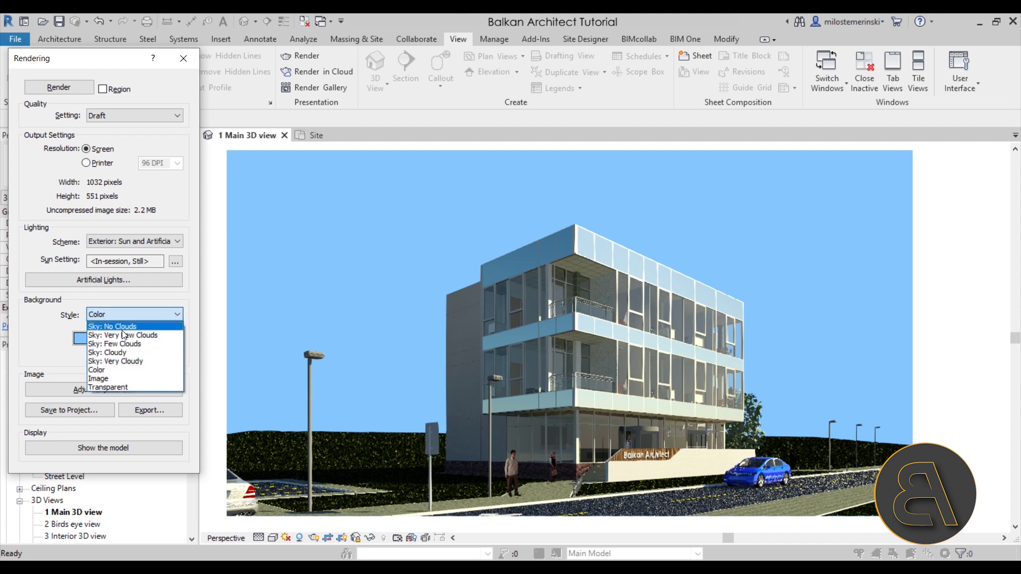
{"action": "left_click", "coordinate": [106, 379]}
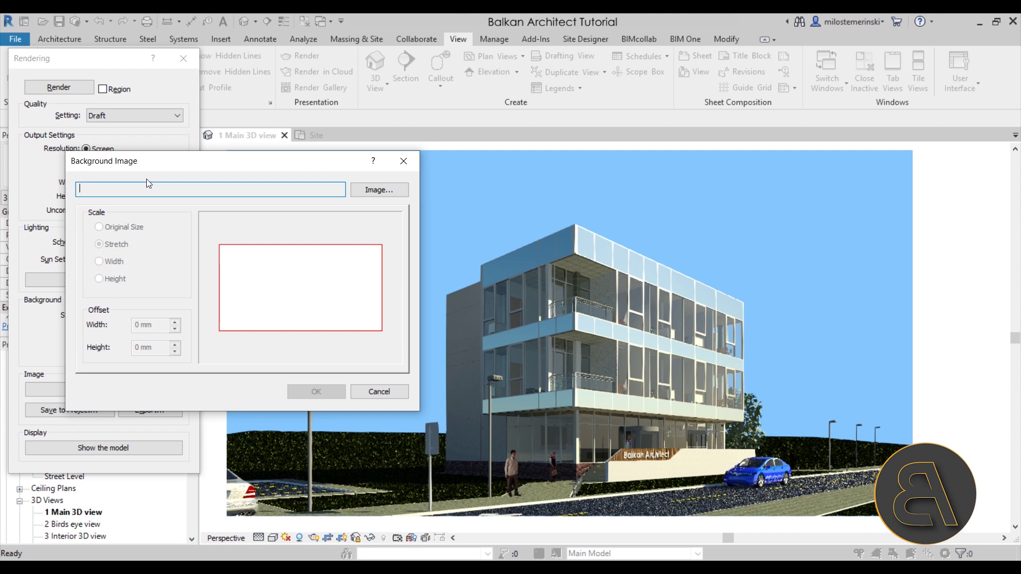
{"action": "left_click", "coordinate": [372, 190]}
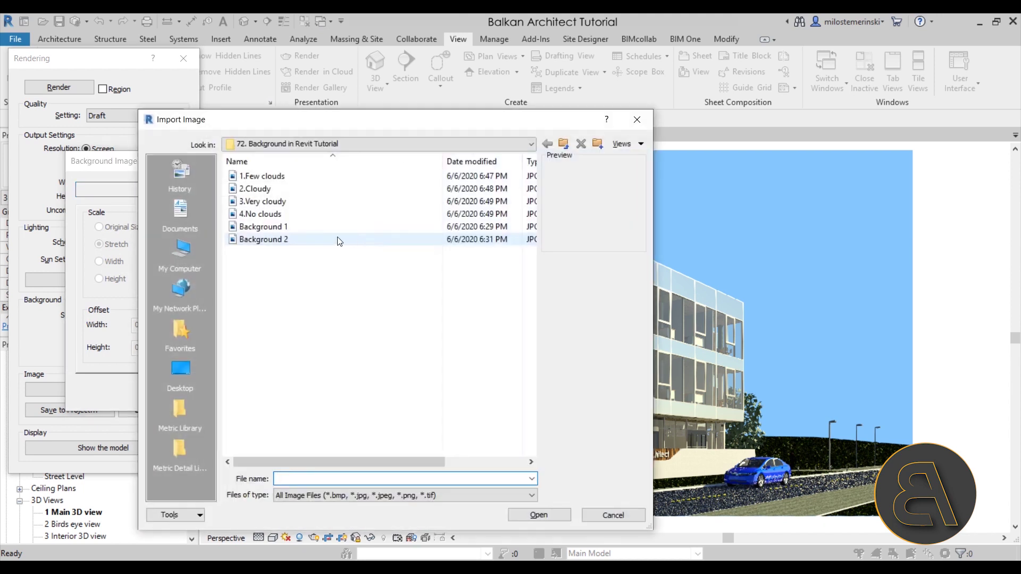
{"action": "left_click", "coordinate": [250, 239]}
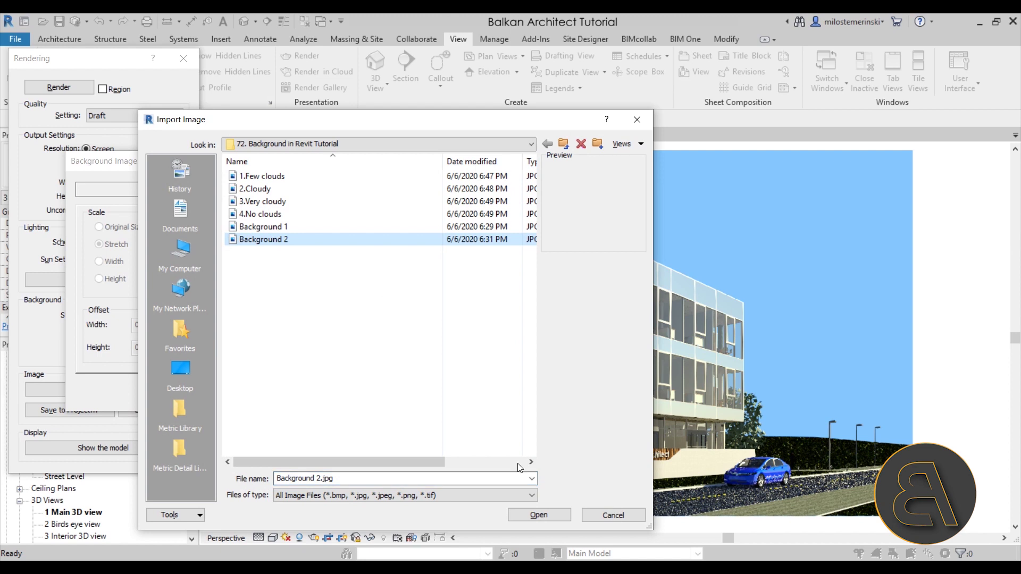
{"action": "left_click", "coordinate": [538, 515]}
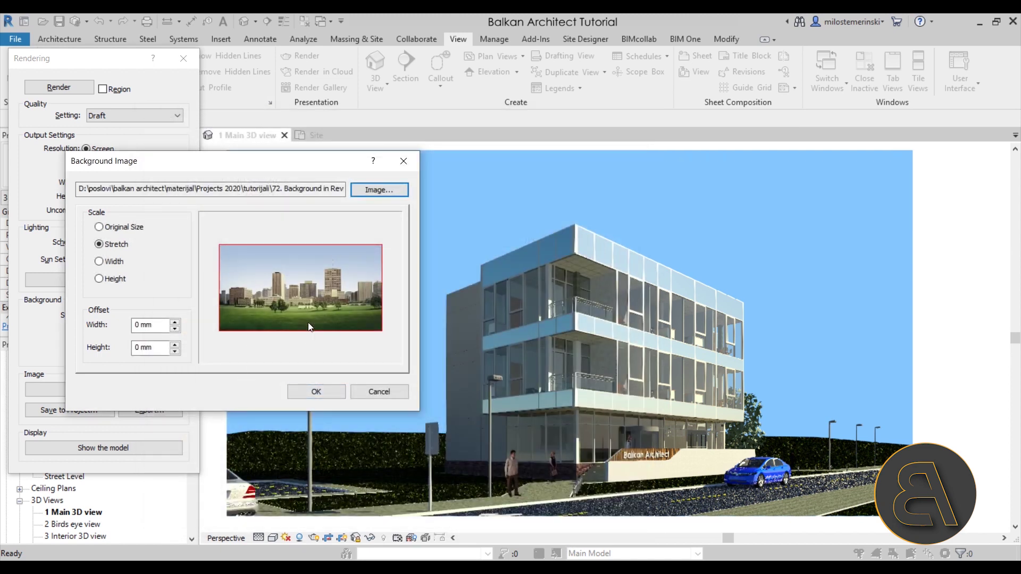
- Scale the background image to the view width and confirm the image settings
{"action": "left_click", "coordinate": [99, 262]}
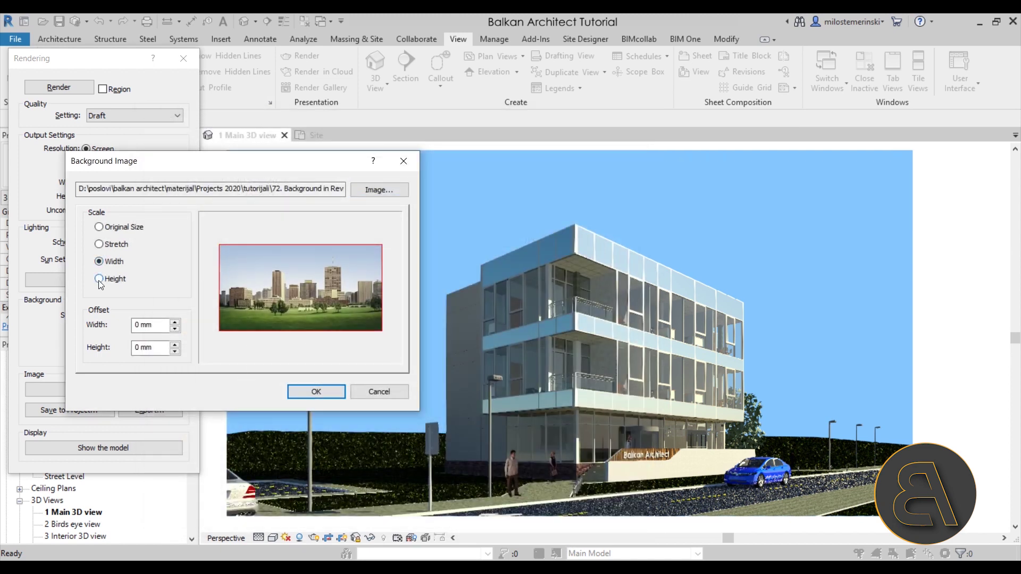
{"action": "left_click", "coordinate": [99, 279]}
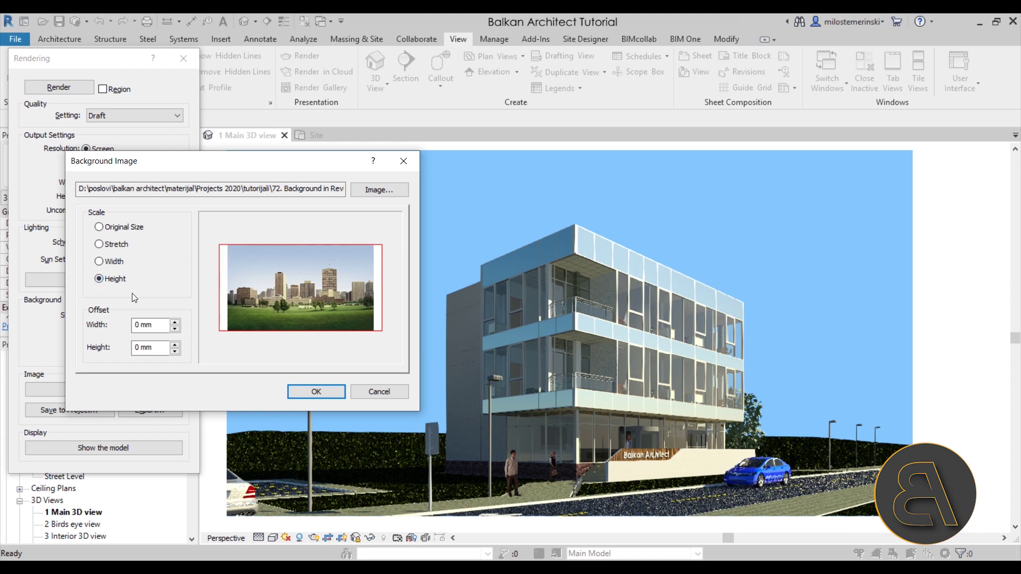
{"action": "left_click", "coordinate": [99, 262]}
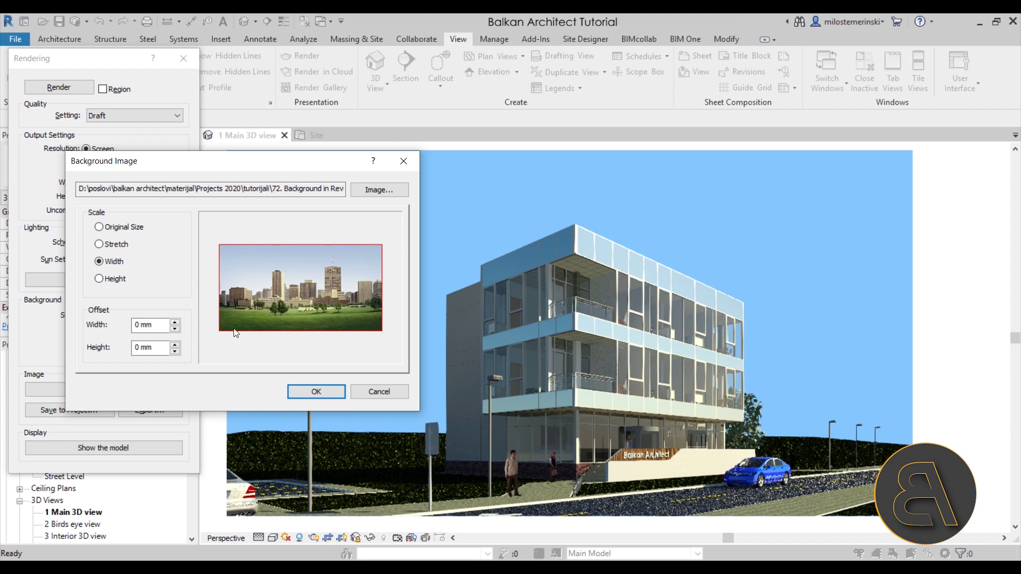
{"action": "left_click", "coordinate": [322, 394]}
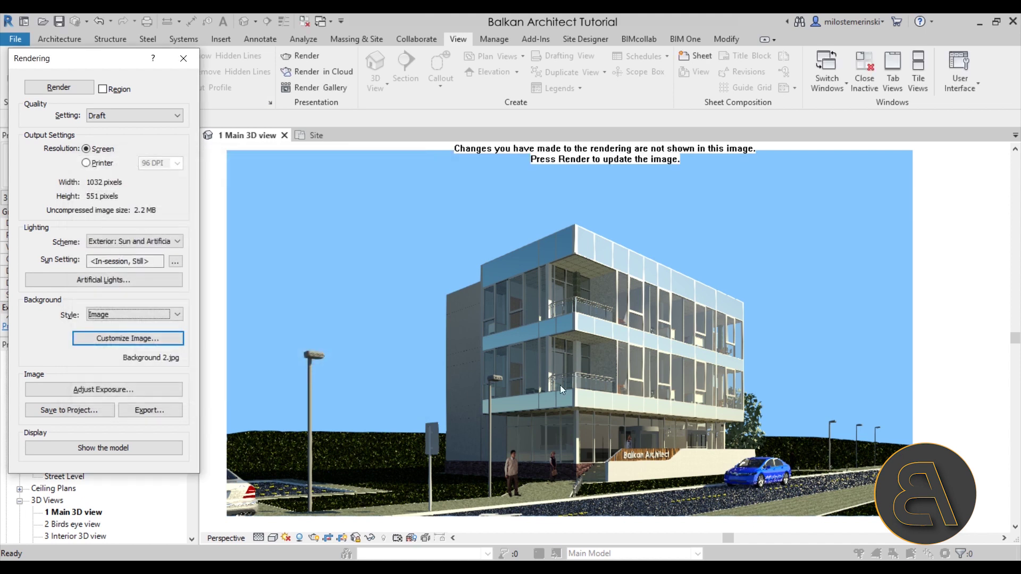
- Render the building before the city skyline, then lower the exposure white point and apply it
{"action": "left_click", "coordinate": [59, 93]}
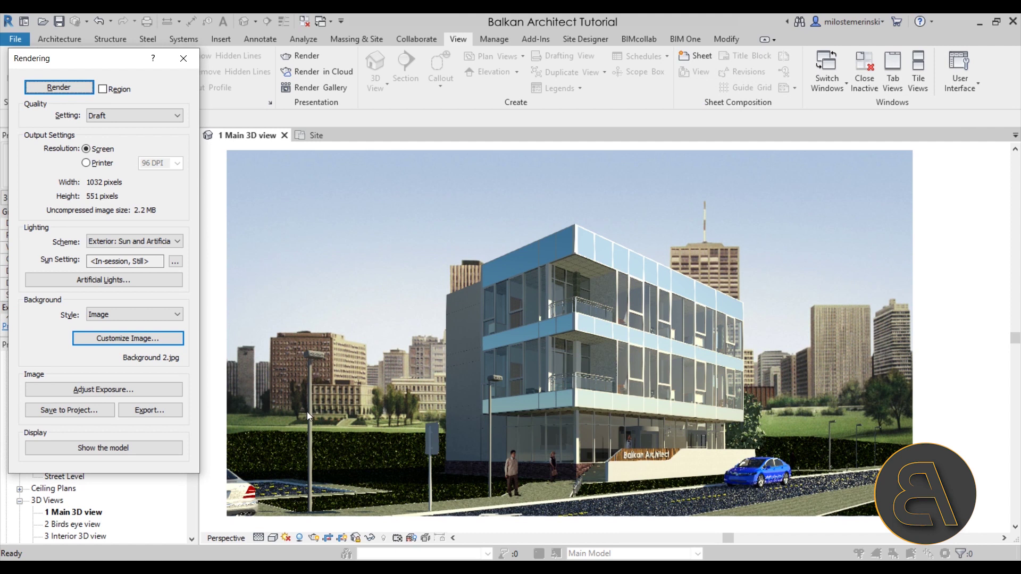
{"action": "left_click", "coordinate": [100, 392]}
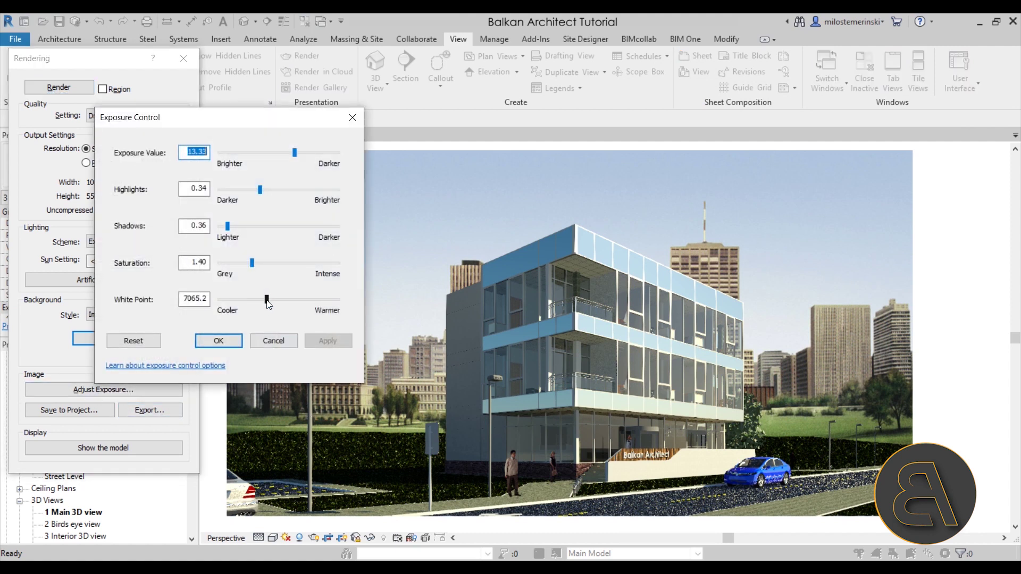
{"action": "left_click_drag", "start_coordinate": [267, 301], "coordinate": [246, 301]}
{"action": "left_click", "coordinate": [330, 342]}
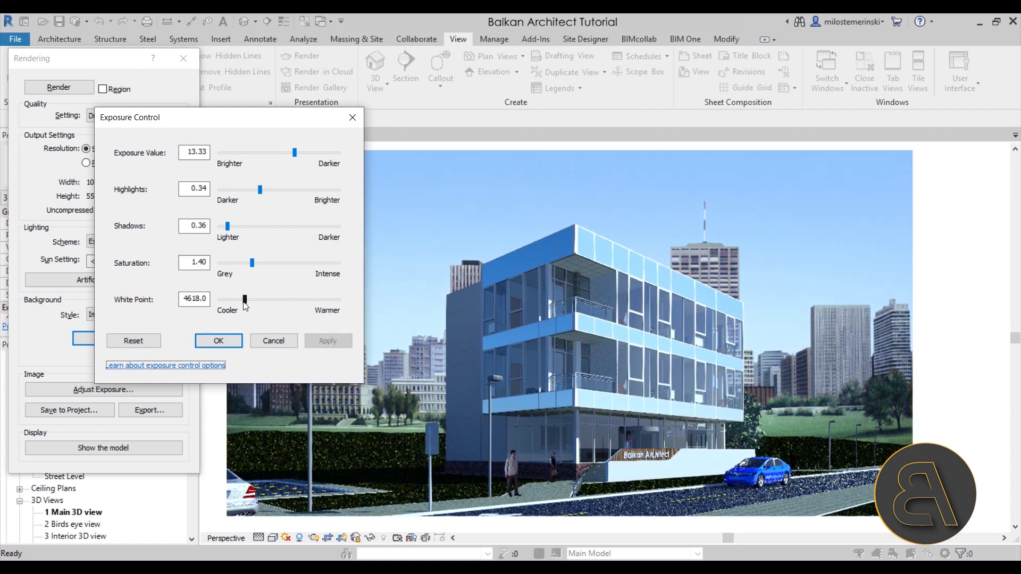
- Raise the white point in two applied increments to about 6916.9, then close Exposure Control
{"action": "left_click_drag", "start_coordinate": [248, 302], "coordinate": [262, 301]}
{"action": "left_click", "coordinate": [340, 343]}
{"action": "left_click", "coordinate": [266, 301]}
{"action": "left_click", "coordinate": [328, 341]}
{"action": "left_click", "coordinate": [219, 341]}
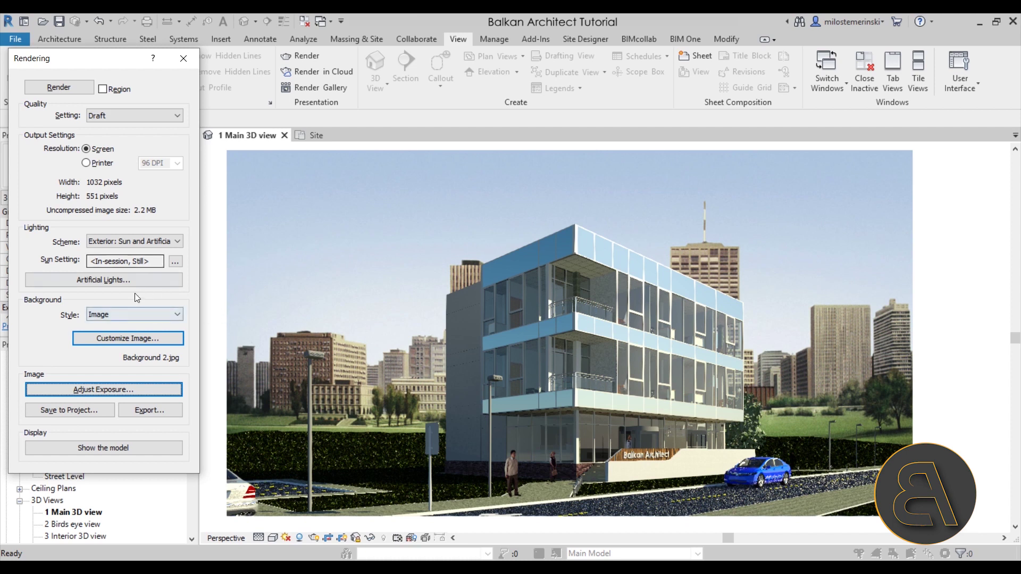
- Change the render background style to Transparent and start a new rendering
{"action": "left_click", "coordinate": [130, 340]}
{"action": "left_click", "coordinate": [375, 392]}
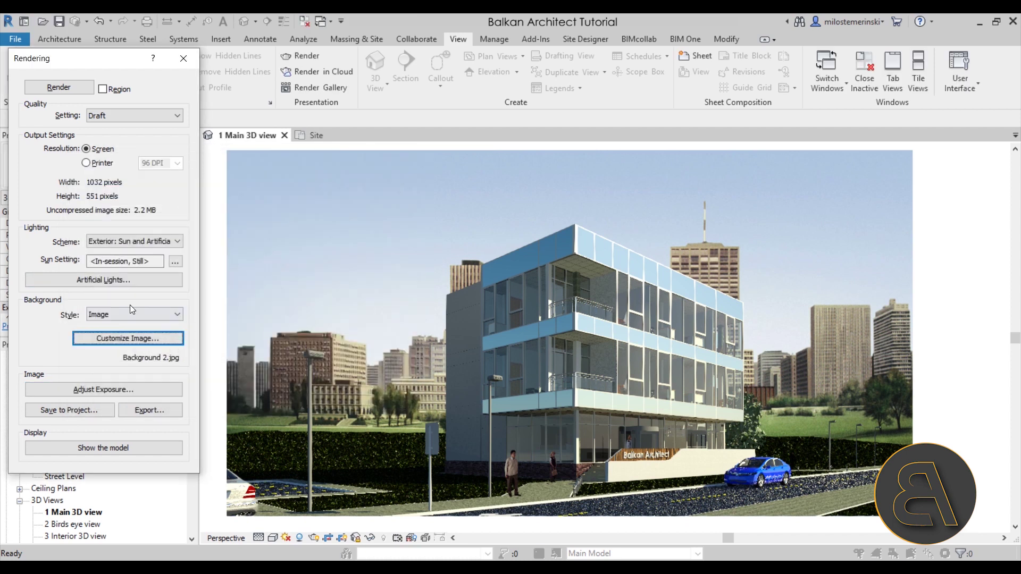
{"action": "left_click", "coordinate": [129, 315]}
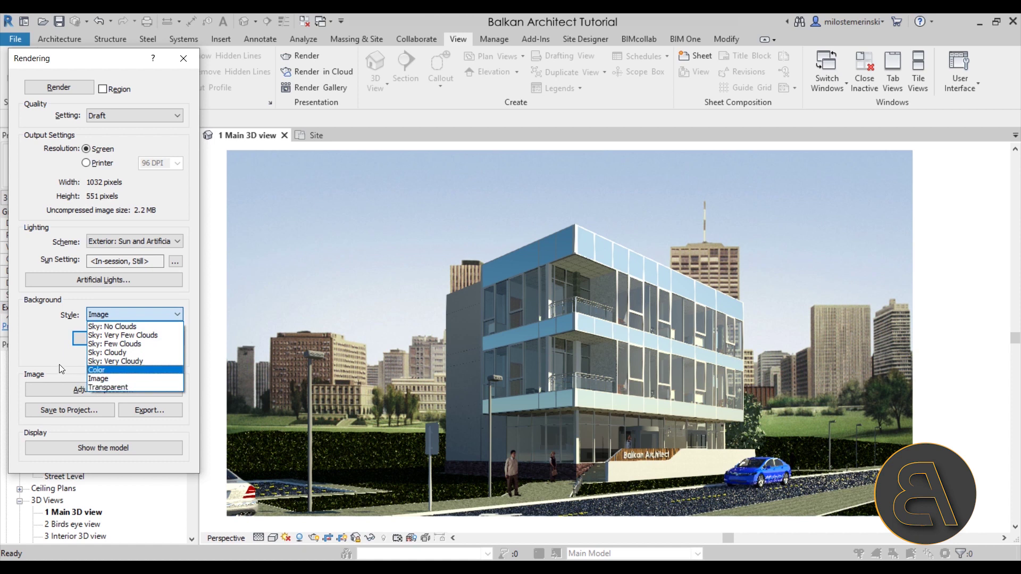
{"action": "left_click", "coordinate": [111, 387]}
{"action": "left_click", "coordinate": [58, 87]}
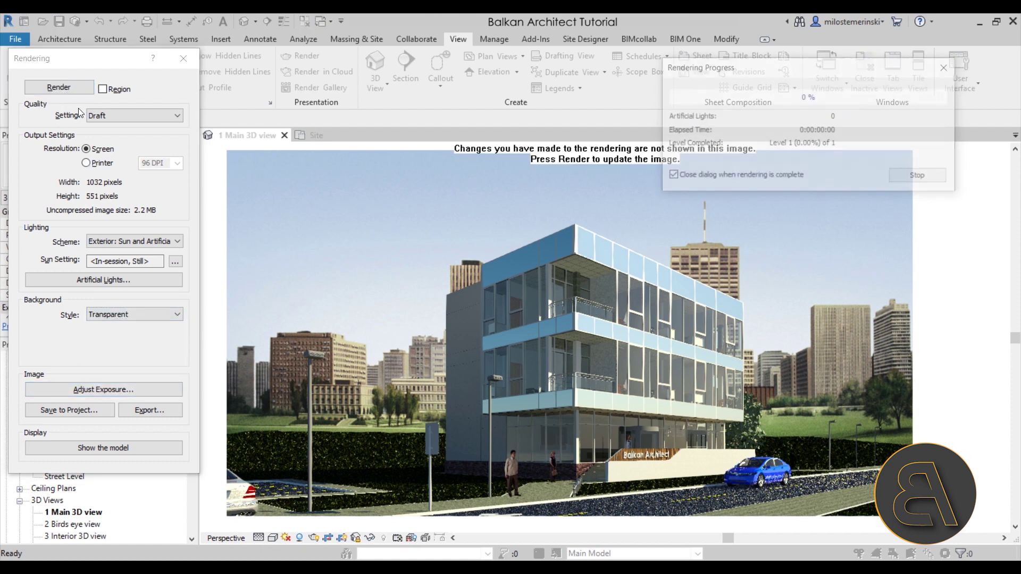